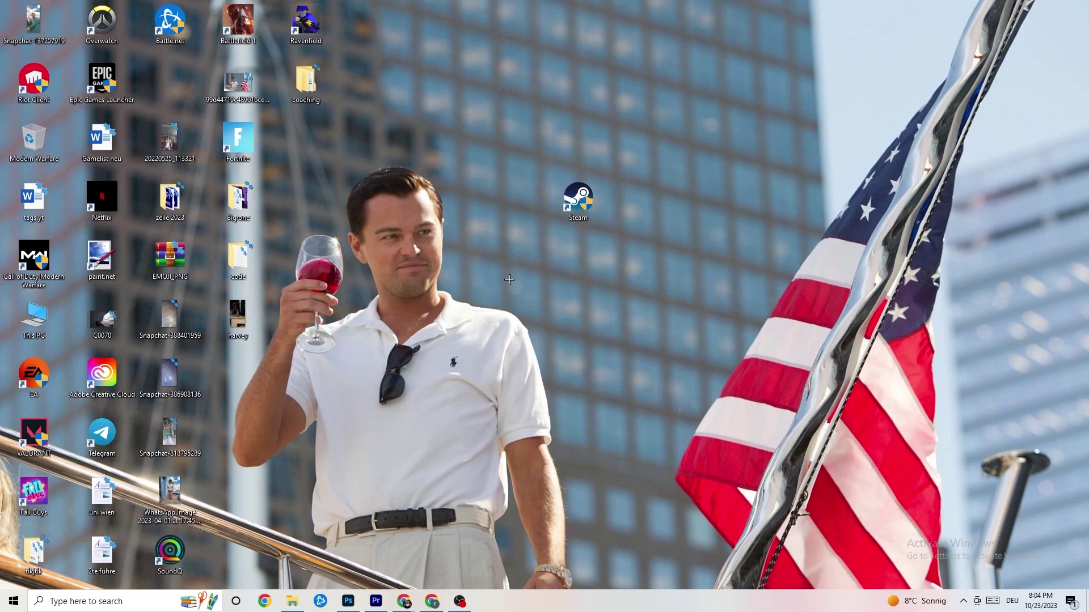
Open the Steam shortcut's compatibility properties, check the compatibility mode choices and accept the dialog
drag(578, 199, 507, 246)
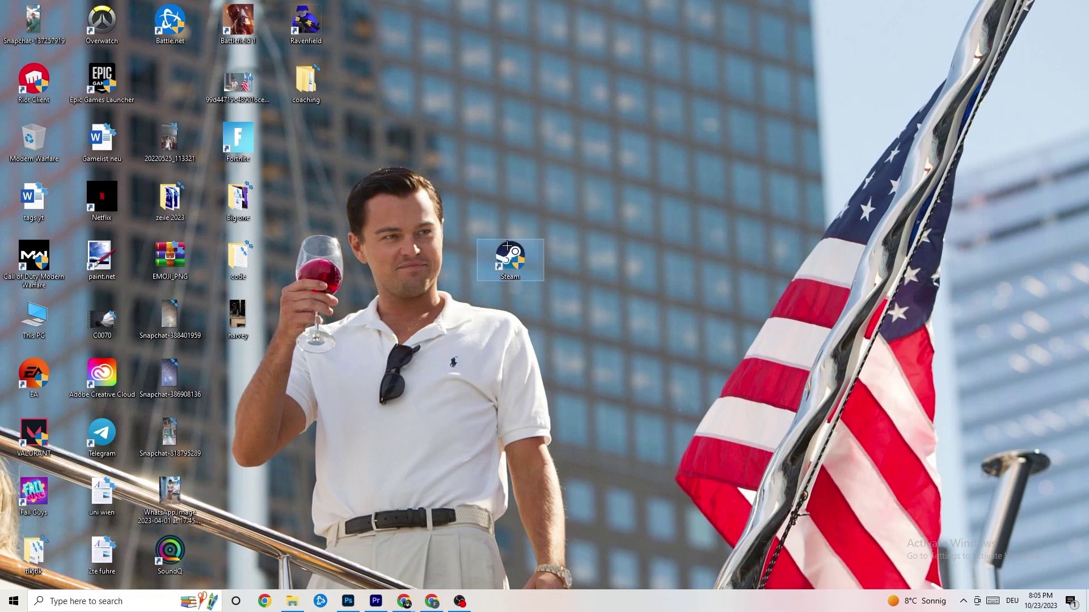
right_click(514, 263)
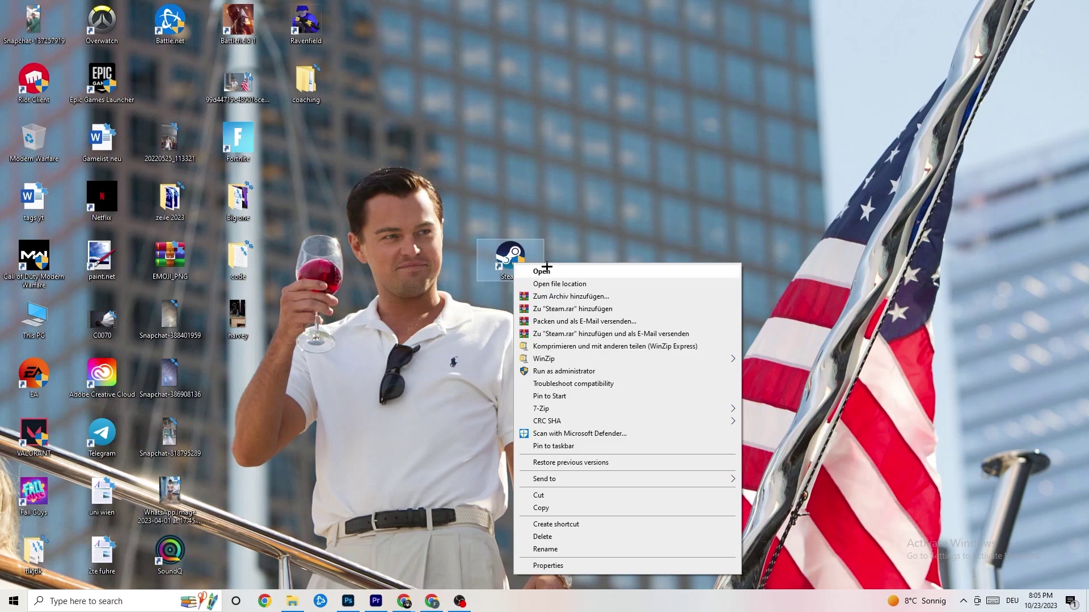
click(581, 565)
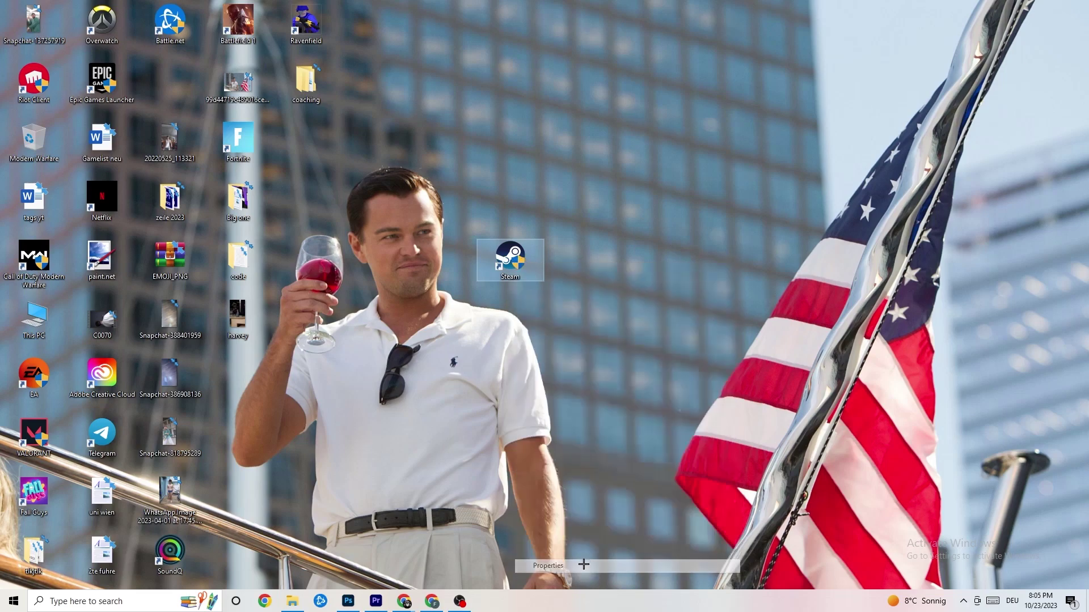
drag(600, 272, 511, 152)
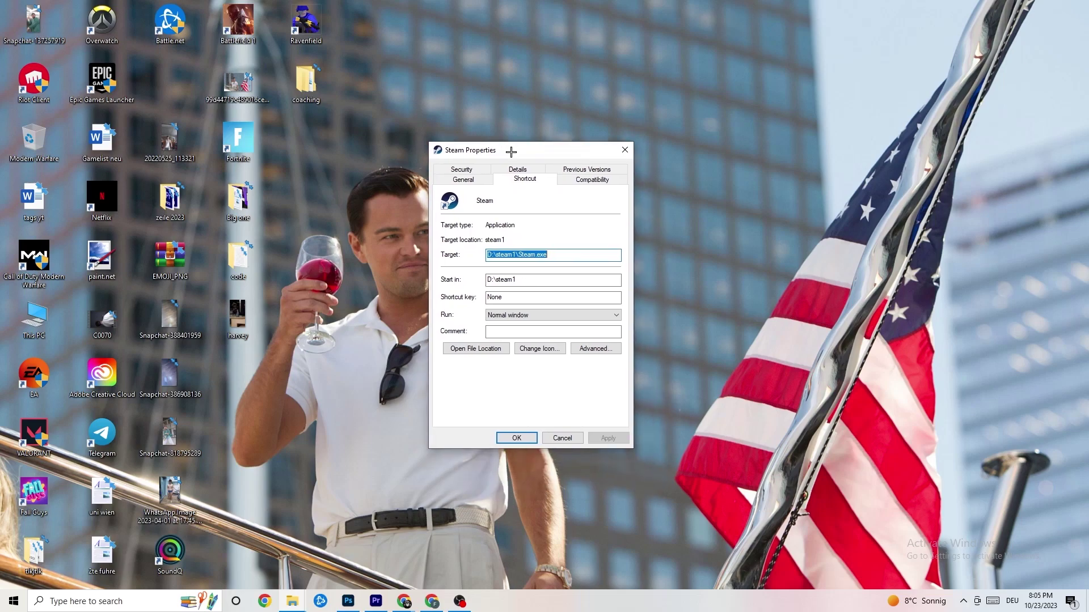
click(588, 181)
drag(550, 152, 526, 77)
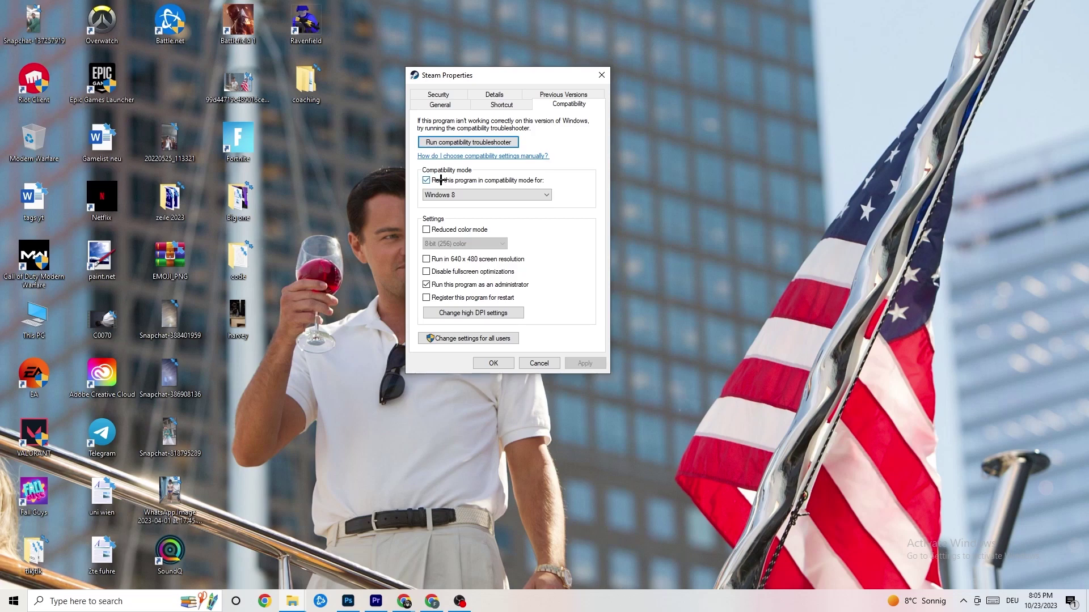
click(543, 193)
click(567, 184)
click(498, 363)
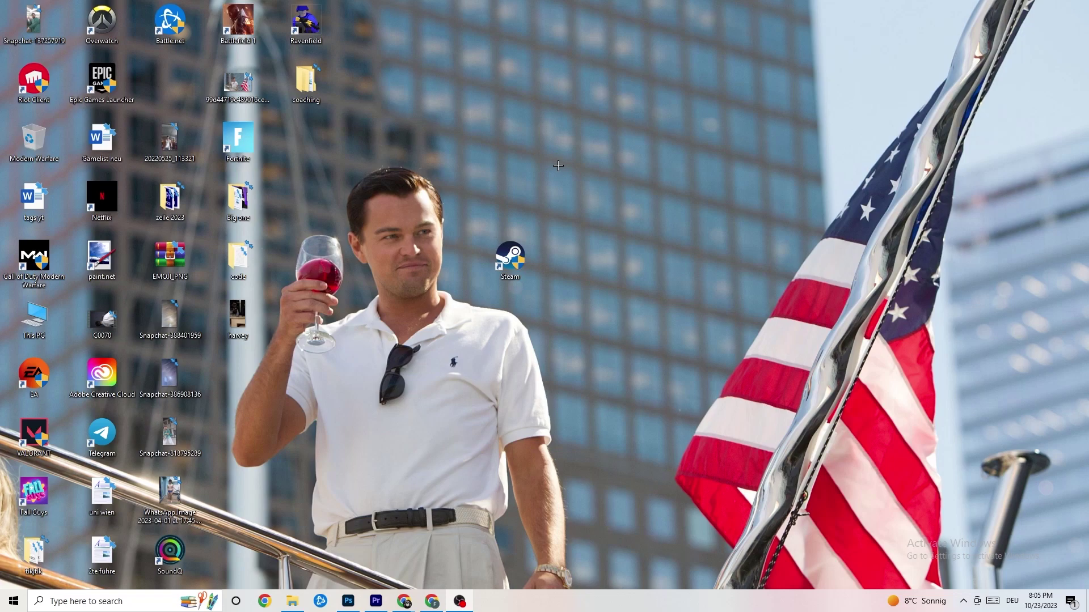
drag(525, 260, 521, 202)
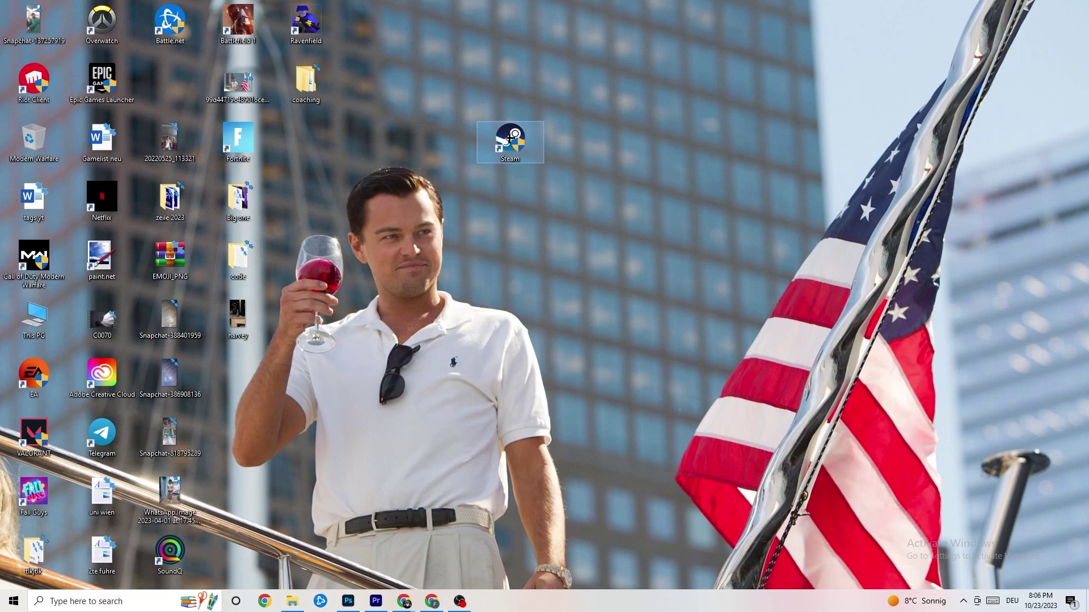
drag(509, 137, 441, 196)
click(471, 155)
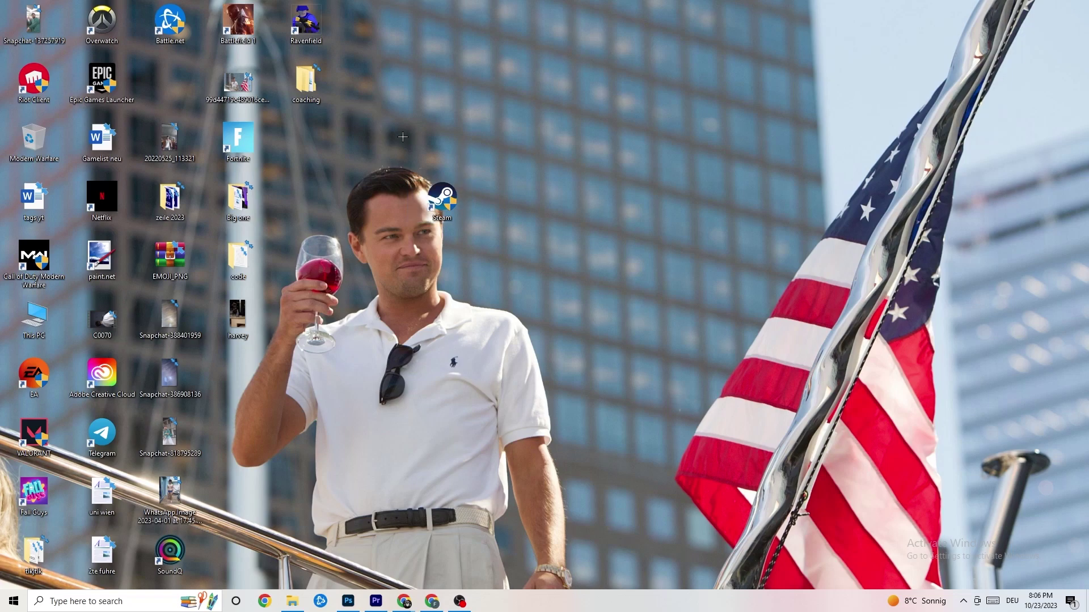
drag(436, 180, 504, 180)
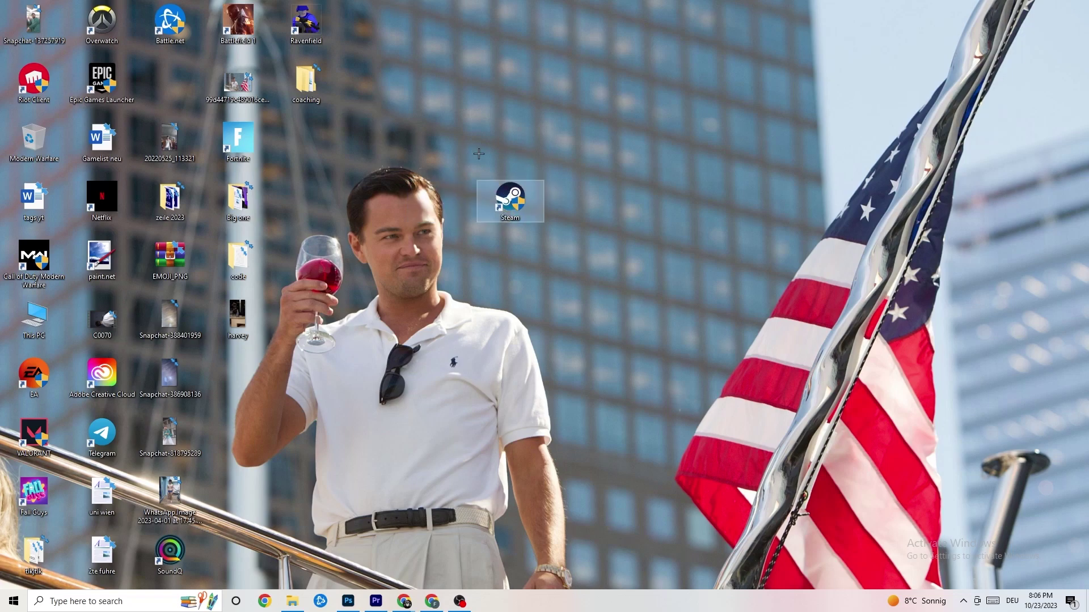
Review the Steam shortcut's compatibility settings again and close its properties
right_click(506, 214)
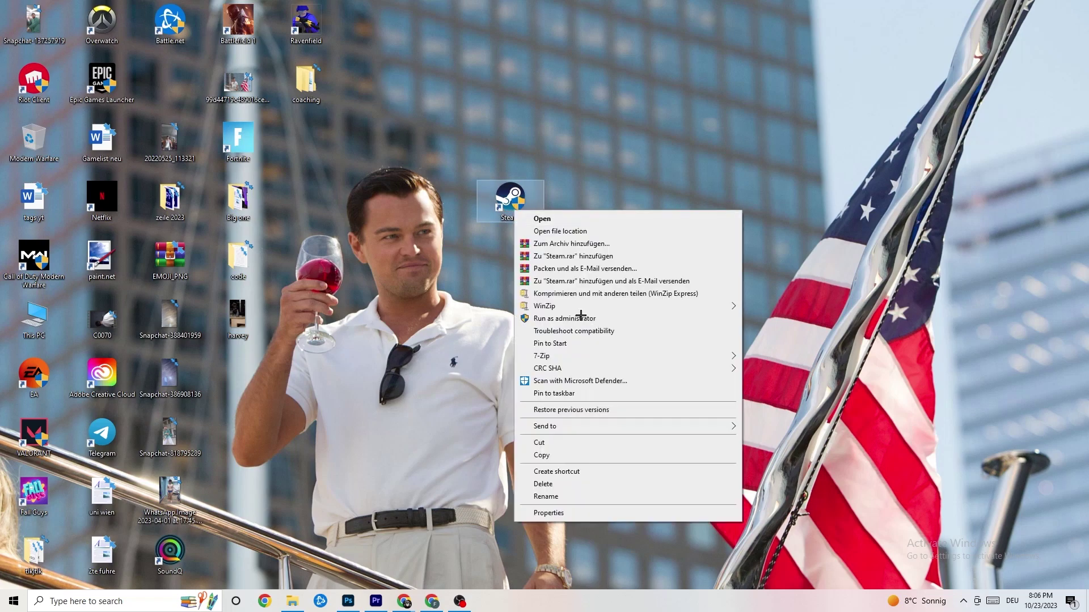
click(568, 513)
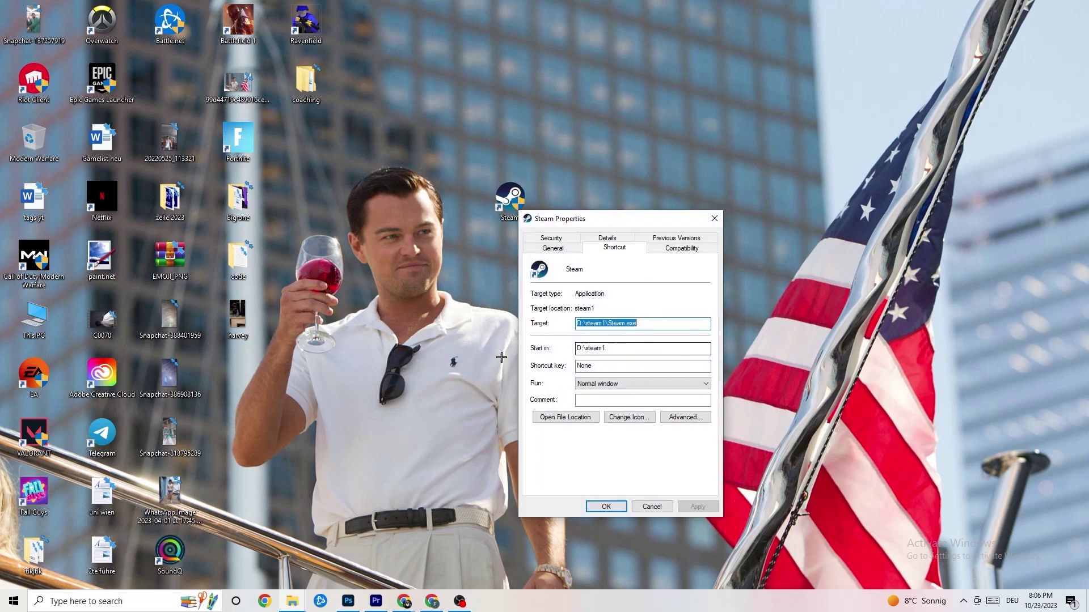
click(683, 247)
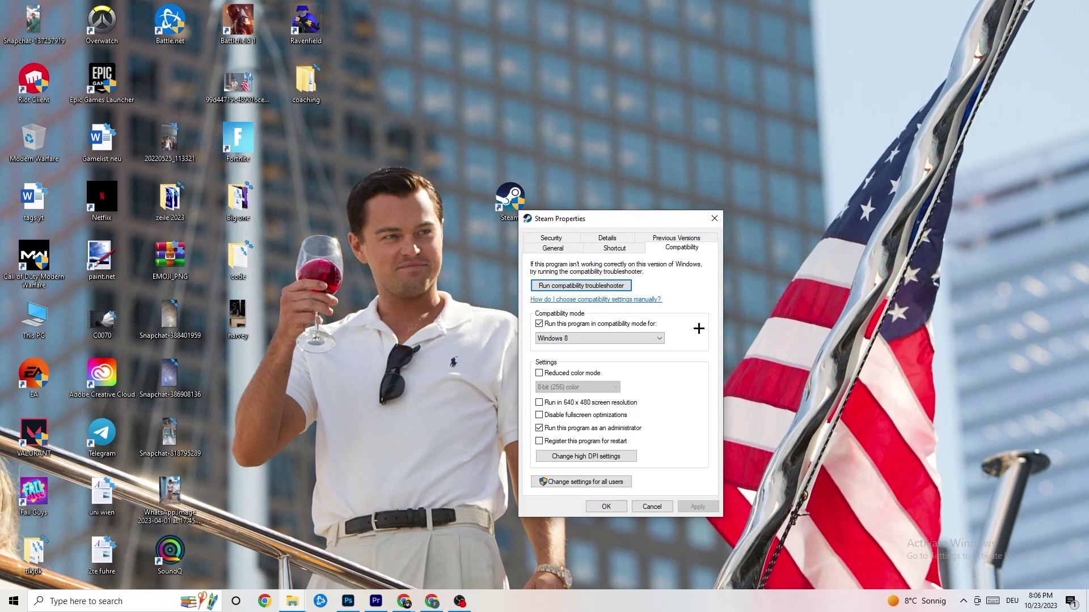
click(714, 219)
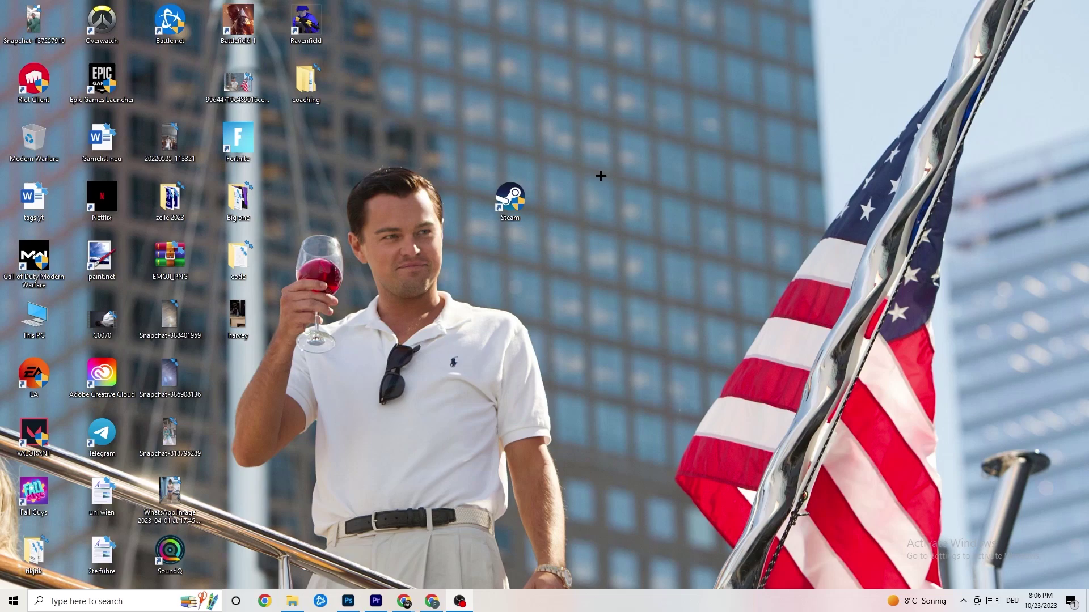
Move the Steam shortcut into the free desktop slot directly below Battle.net and deselect it
drag(510, 199, 170, 84)
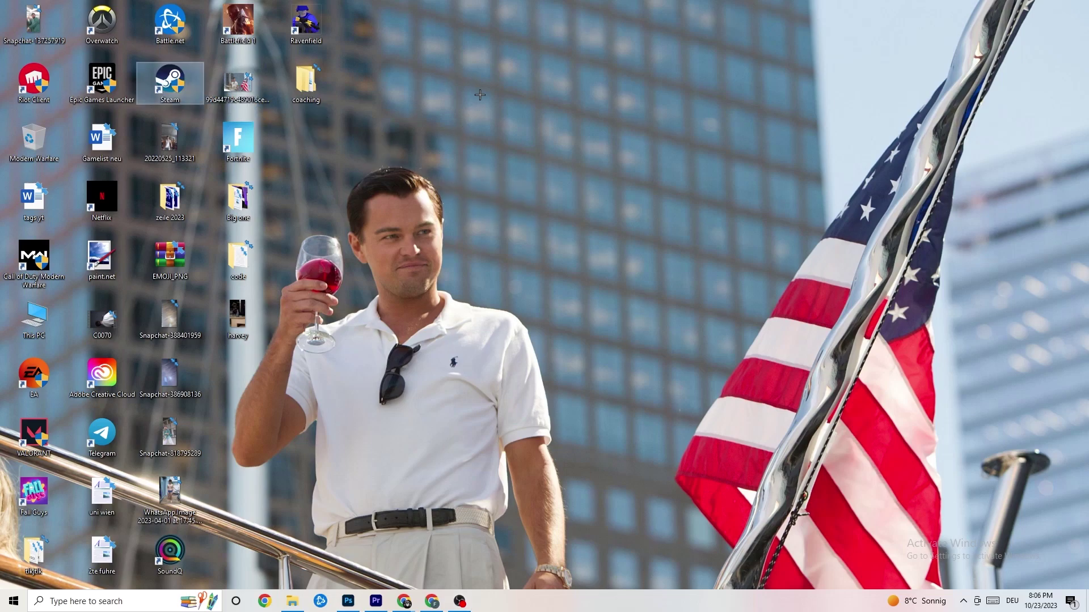
click(529, 111)
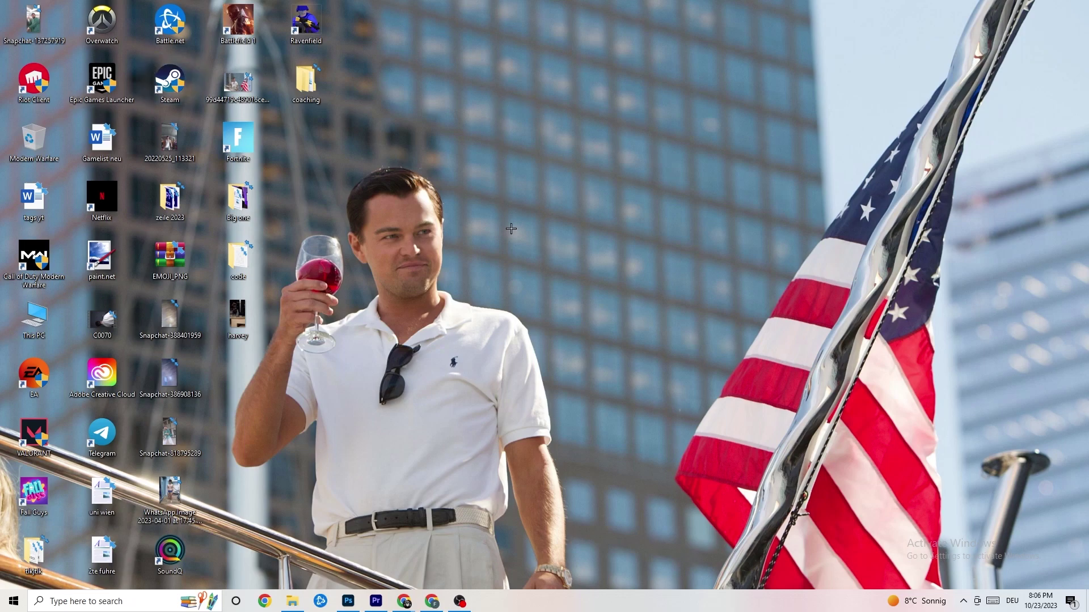
Open Task Manager and maximize its window
right_click(501, 607)
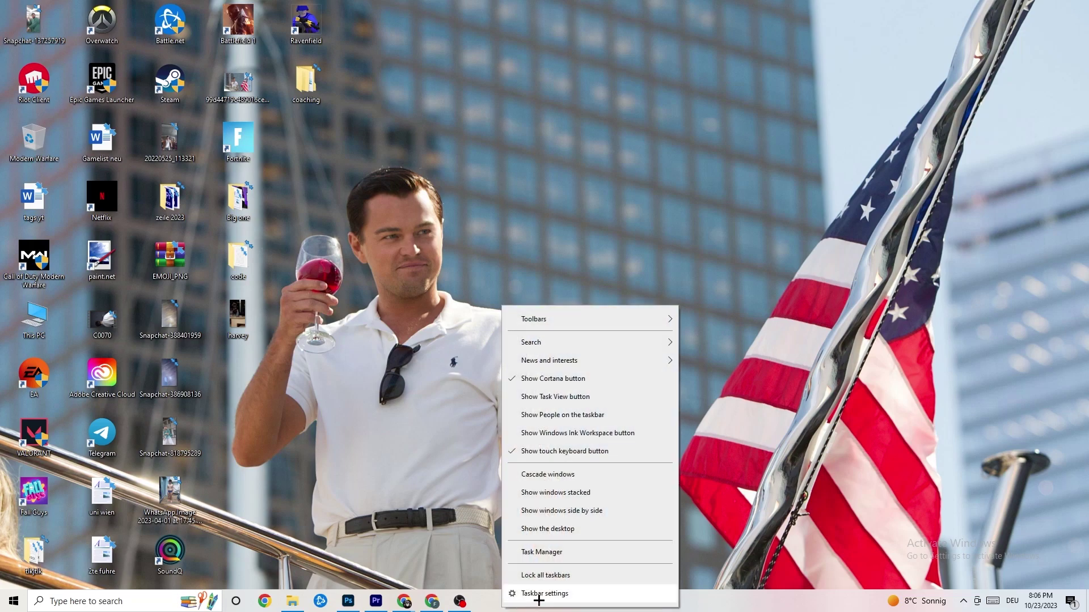
click(556, 553)
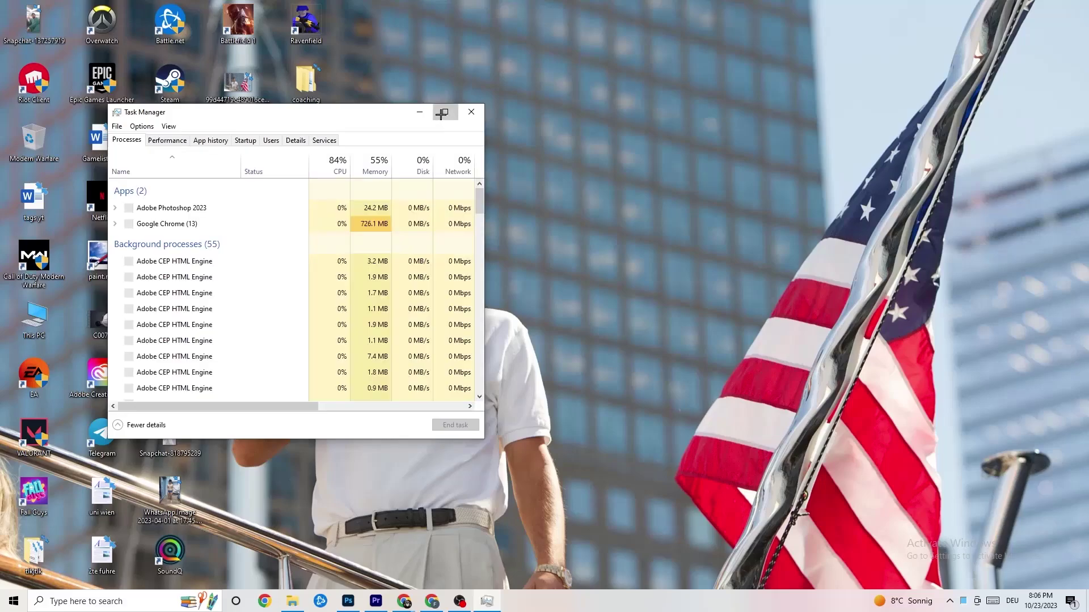
click(445, 111)
drag(457, 7, 469, 46)
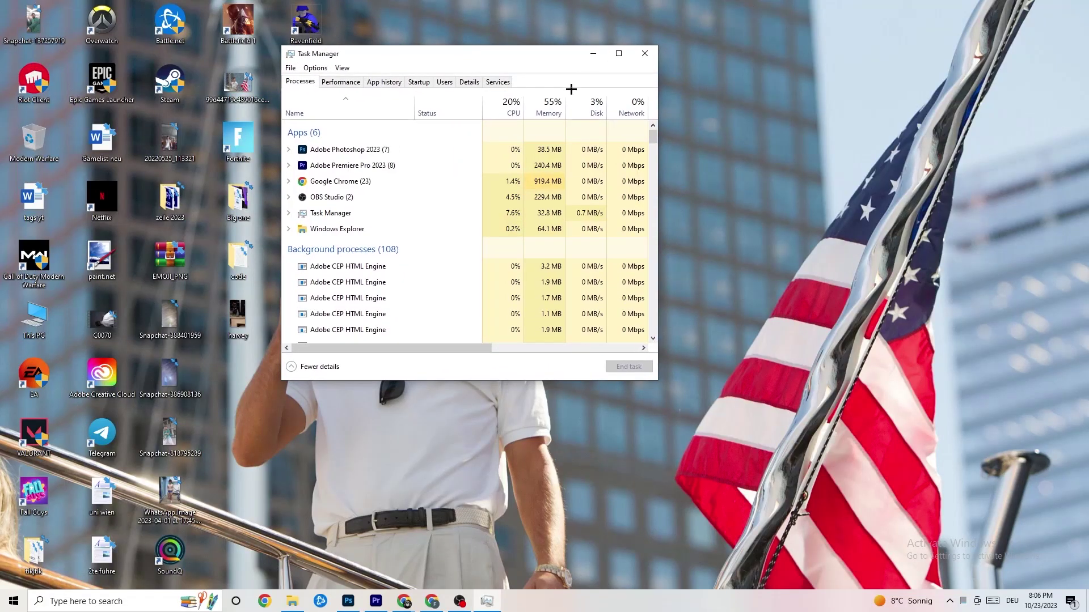
click(619, 55)
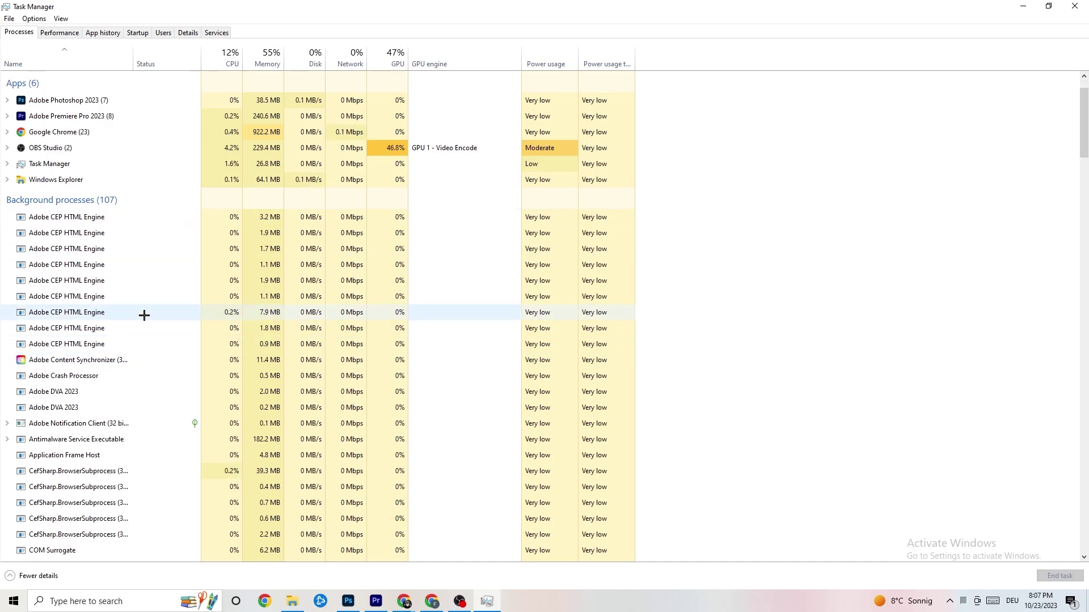
Look through the running processes and end the Adobe Photoshop 2023 task
scroll(144, 313, down, 10)
scroll(289, 277, down, 4)
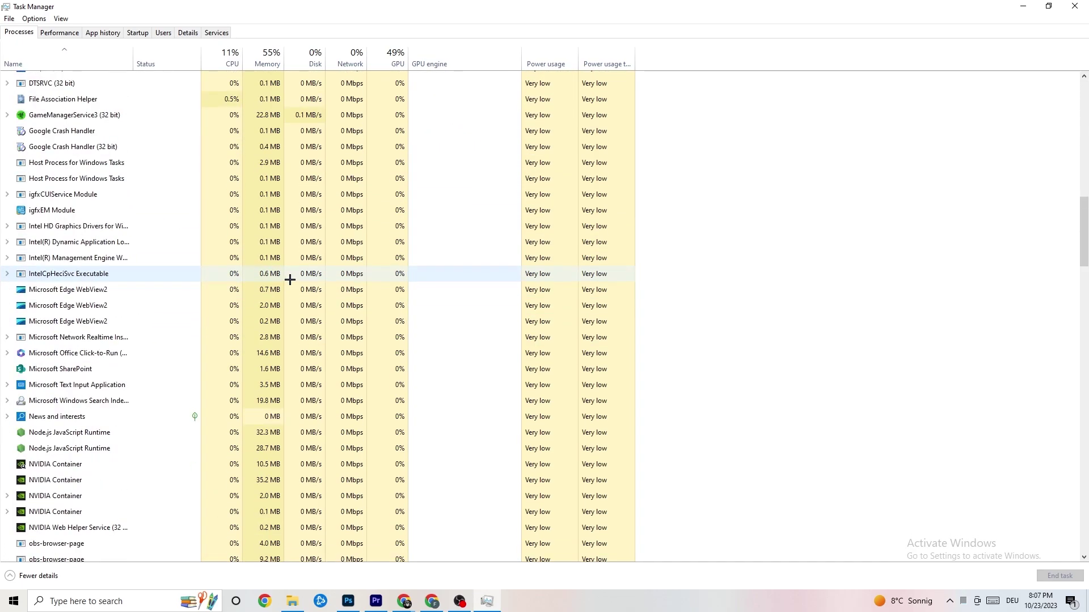
scroll(299, 280, up, 18)
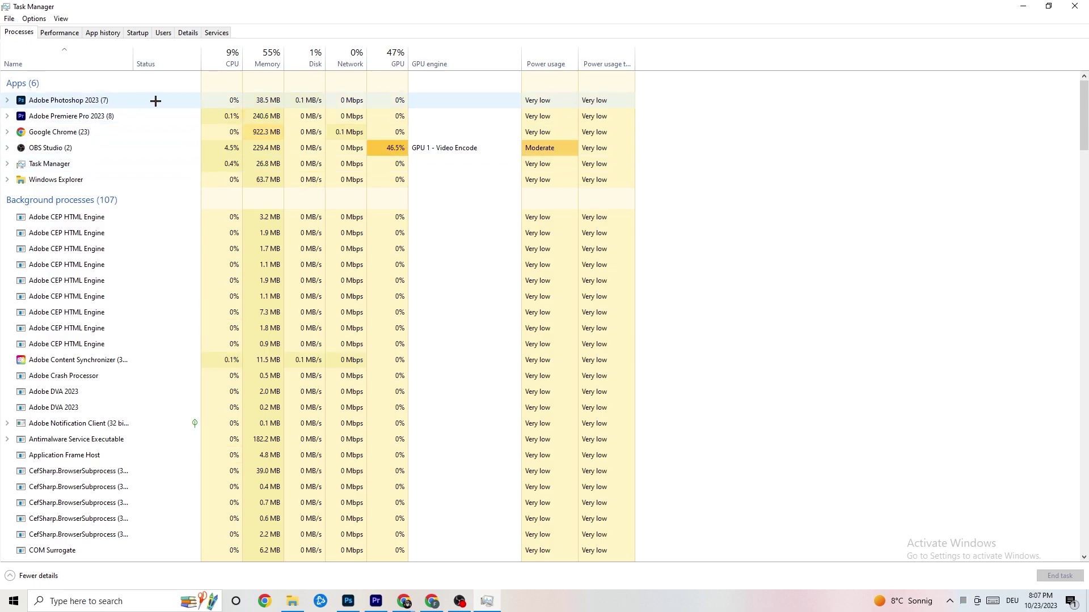
right_click(279, 102)
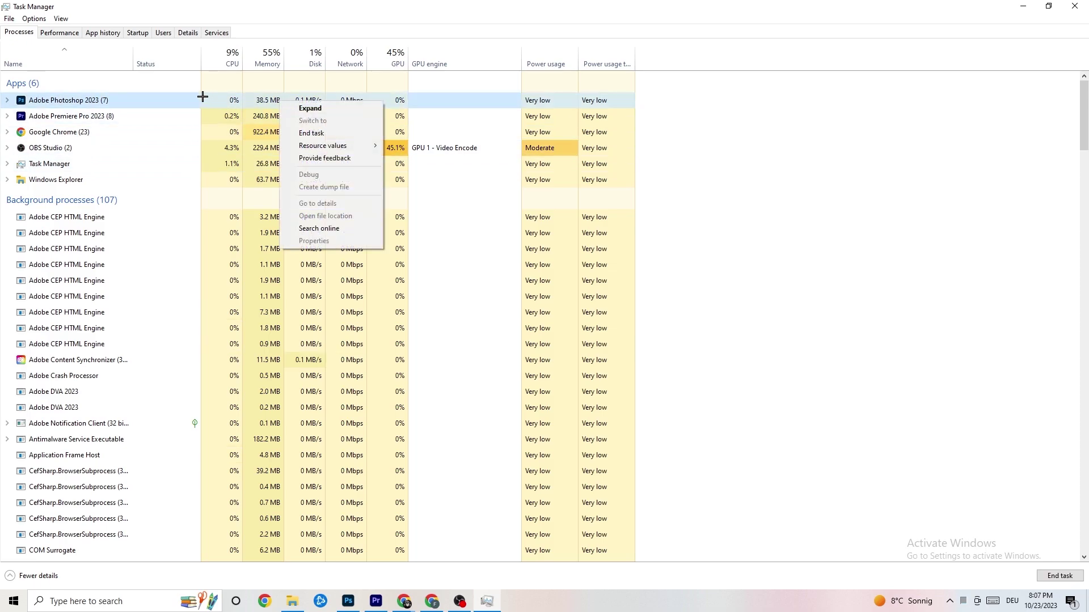
right_click(150, 105)
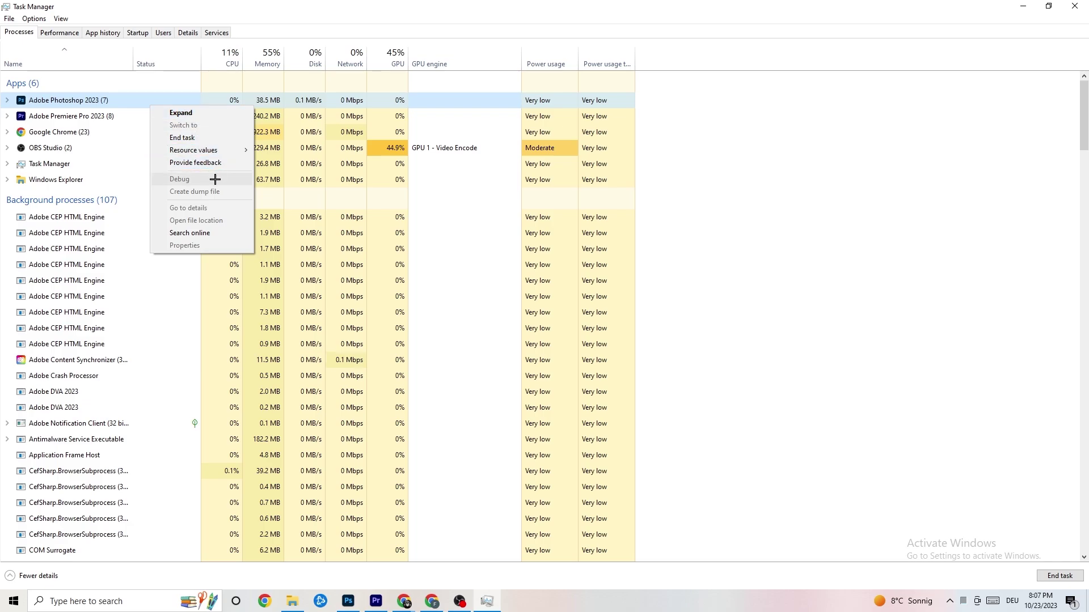
click(215, 137)
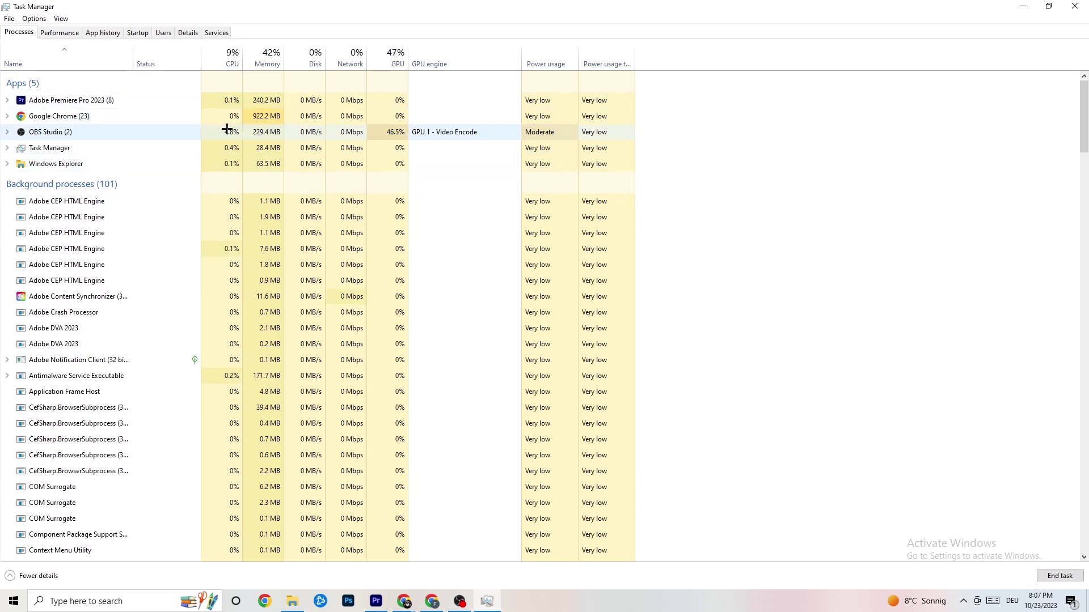
Look through Task Manager's performance, app history, startup, users and details views, and return to the process overview
mouse_move(380, 6)
mouse_down()
mouse_move(381, 51)
mouse_move(376, 17)
mouse_up()
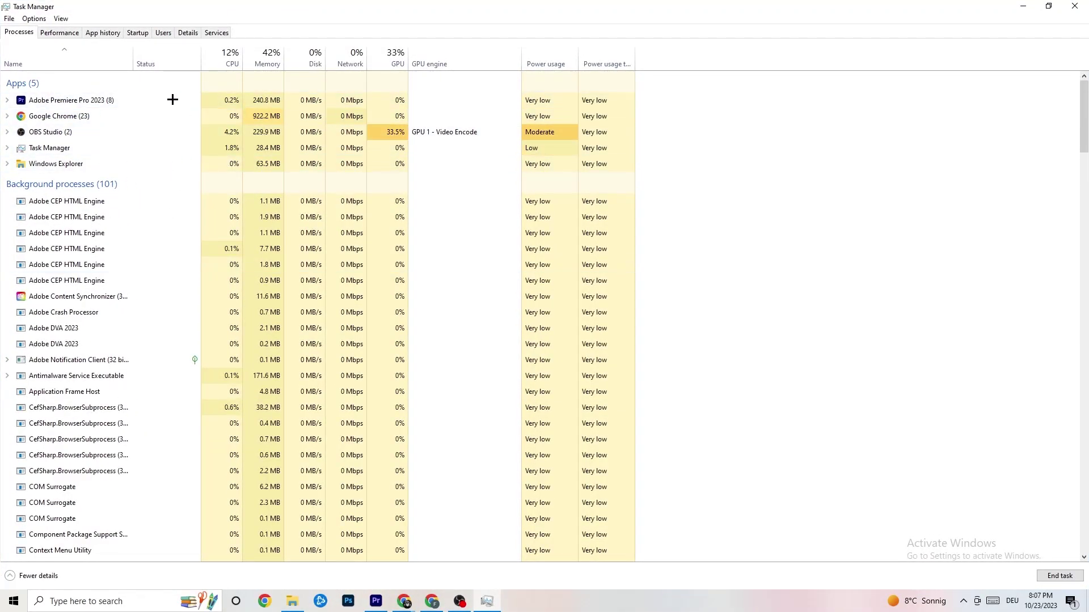
right_click(109, 97)
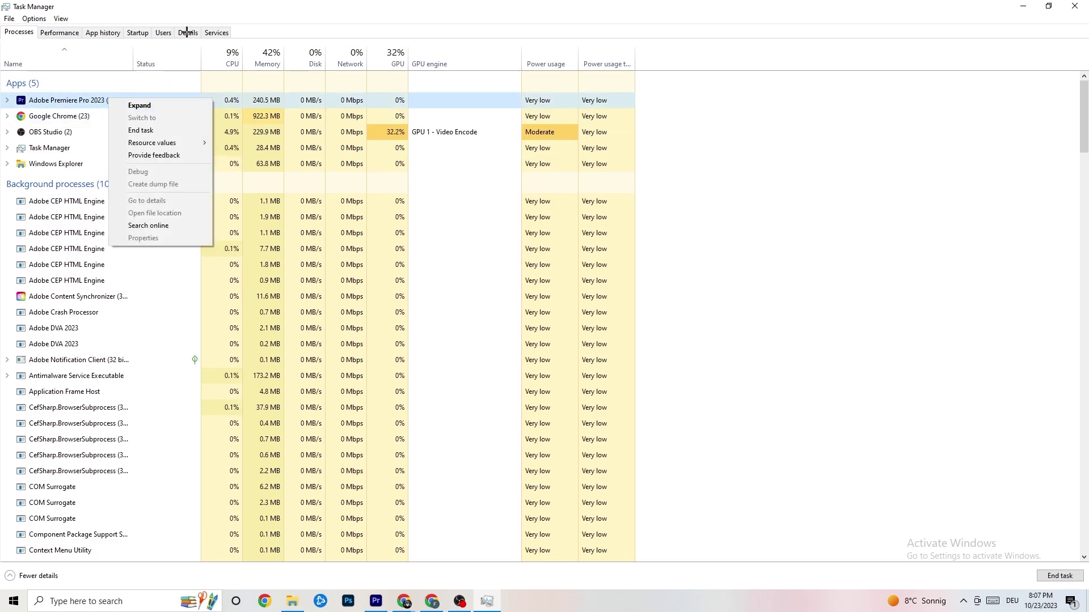
click(68, 31)
click(91, 32)
click(136, 33)
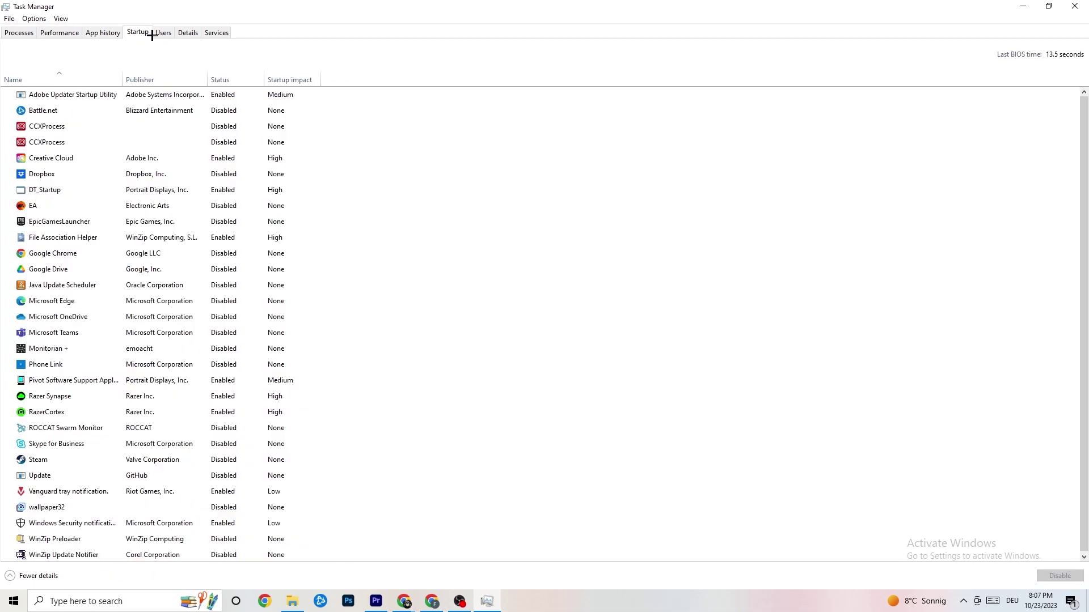
click(162, 34)
click(188, 34)
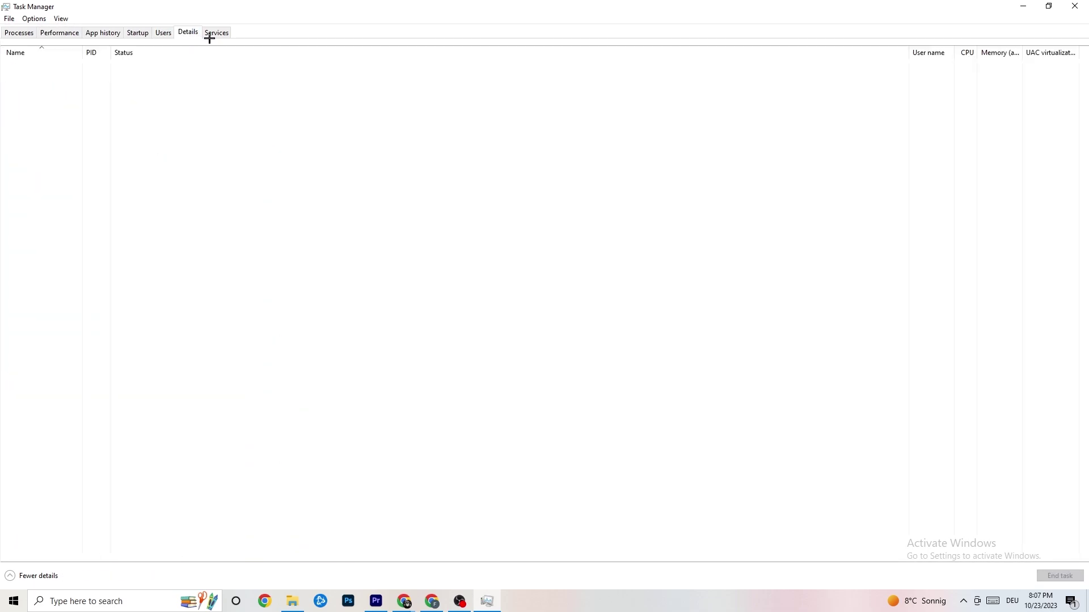
click(13, 32)
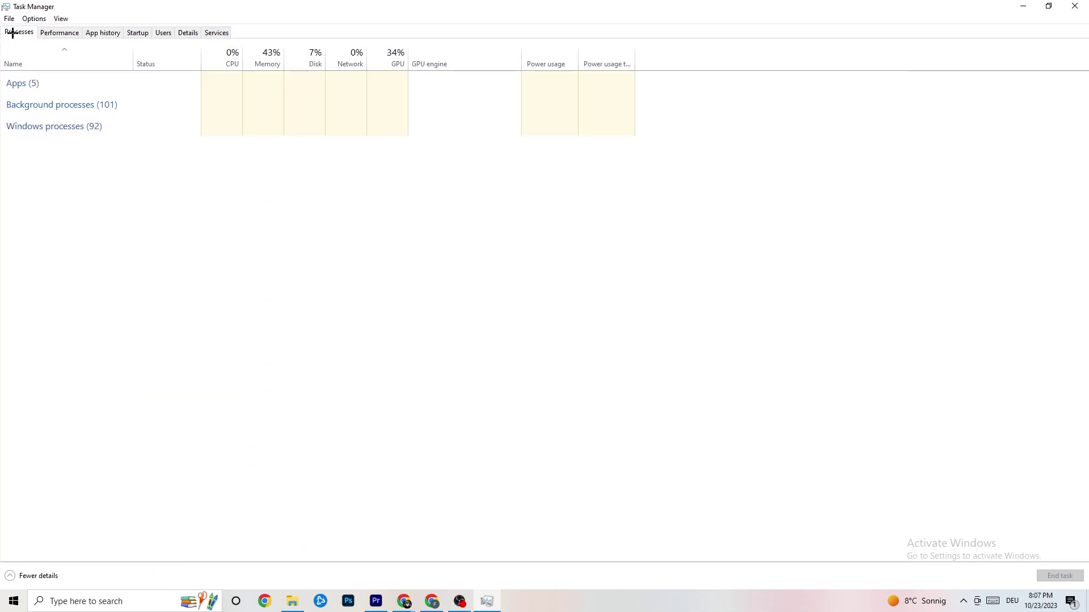
View the priority levels available for the Adobe Premiere Pro process in the detailed process list, and dismiss them without choosing one
click(188, 32)
right_click(92, 89)
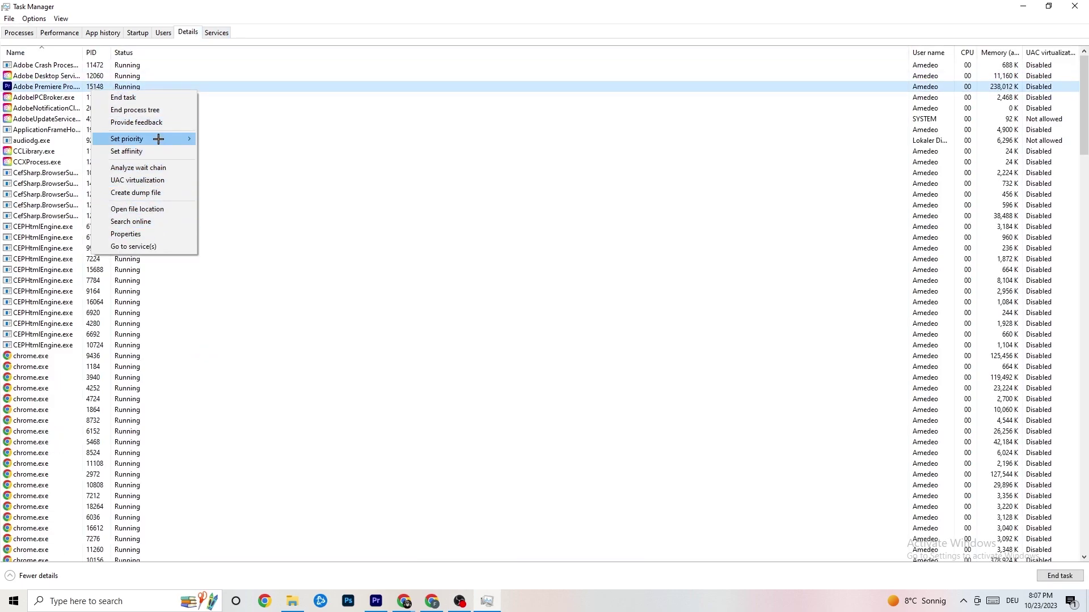
click(33, 36)
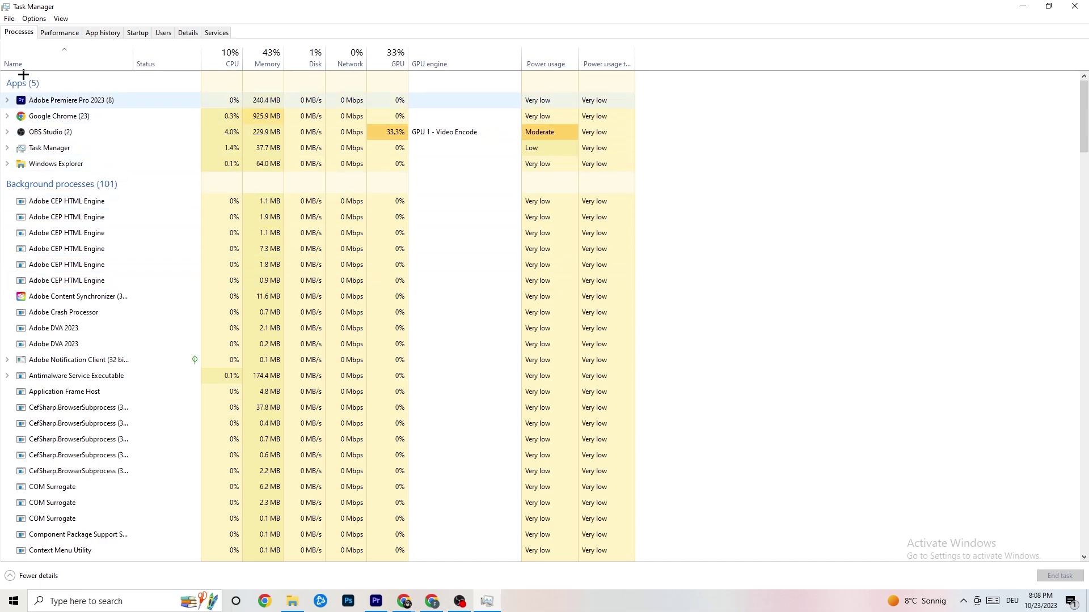
click(188, 32)
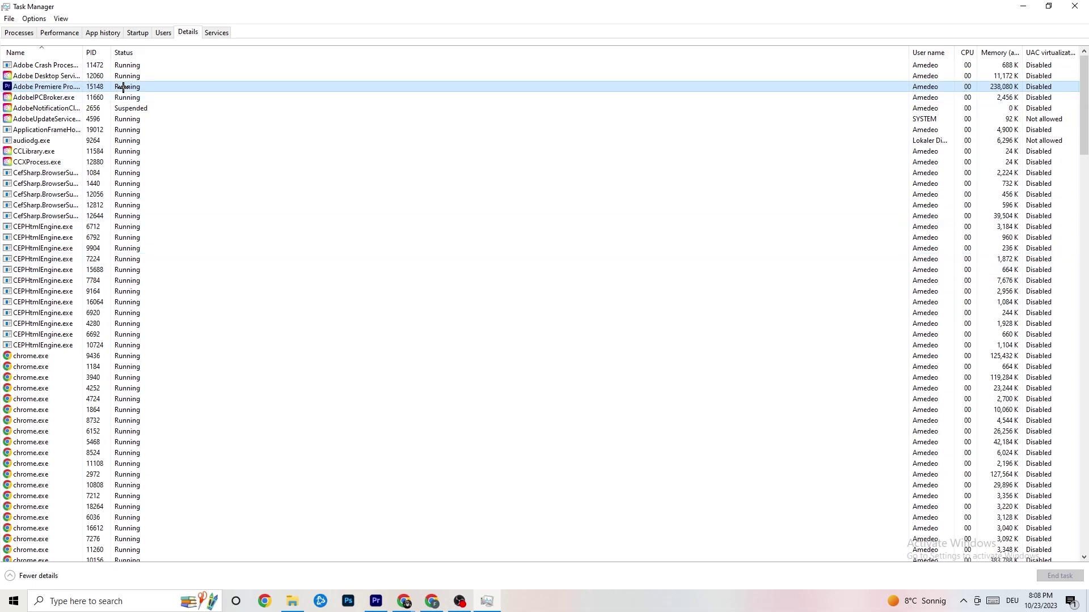
right_click(123, 87)
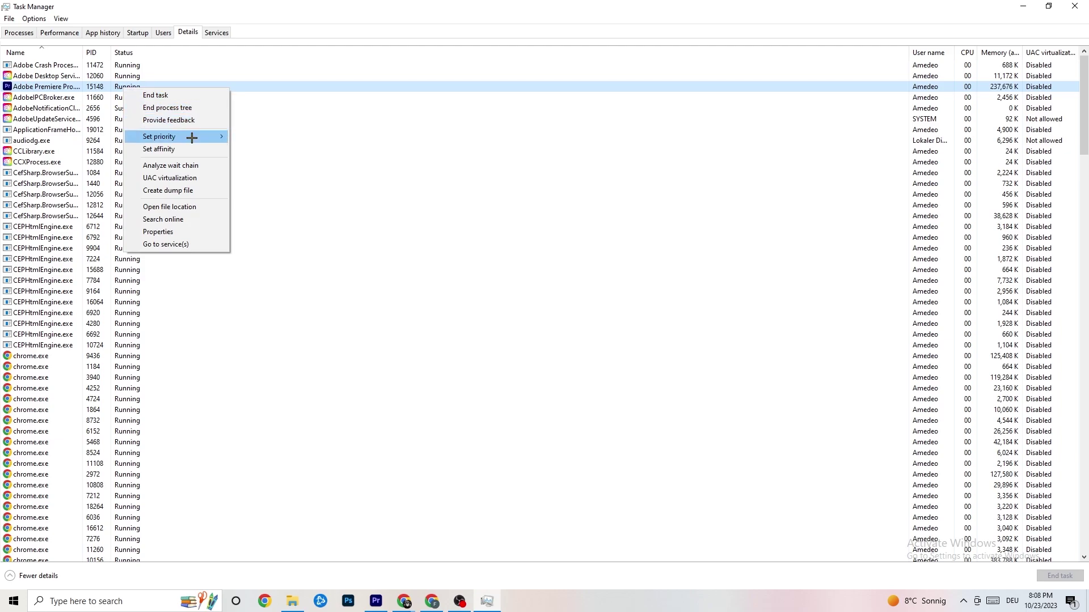
mouse_move(191, 138)
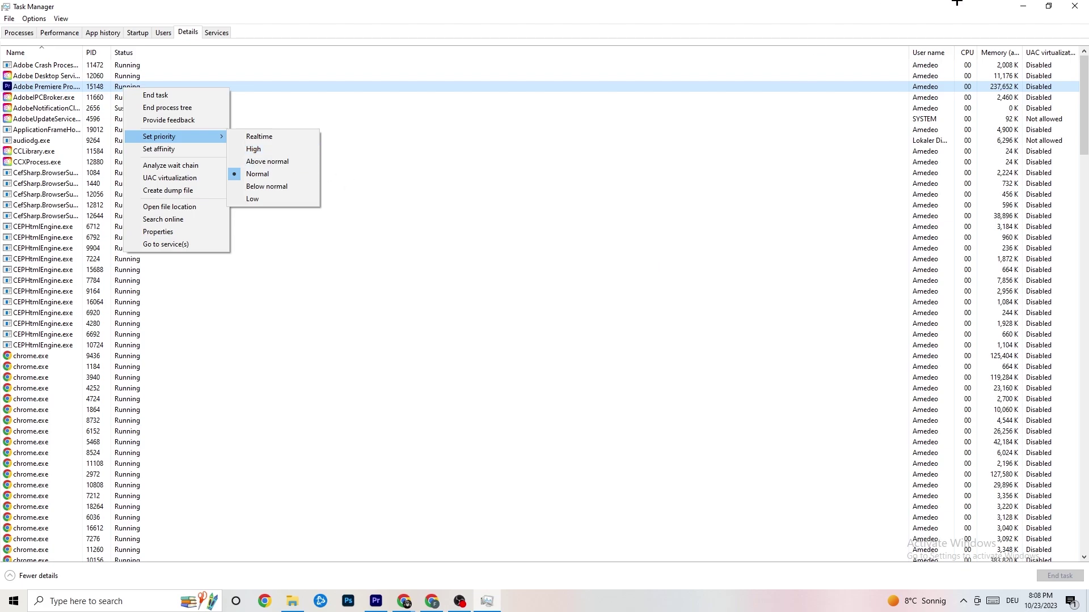
click(259, 65)
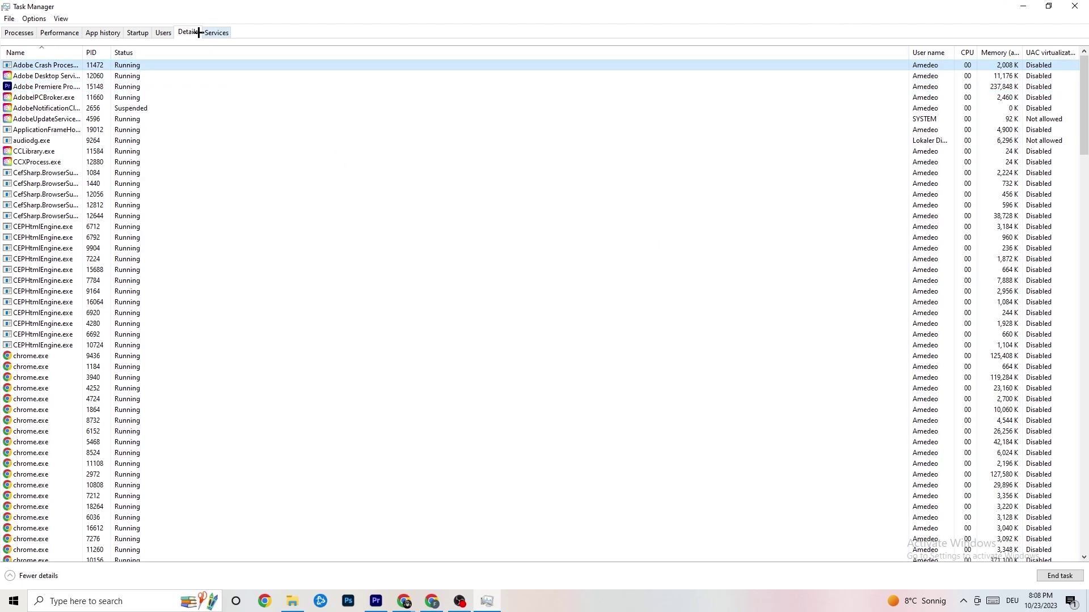
Review the startup programs in Task Manager and the actions available for Adobe Updater Startup Utility, and close Task Manager without disabling any
click(140, 35)
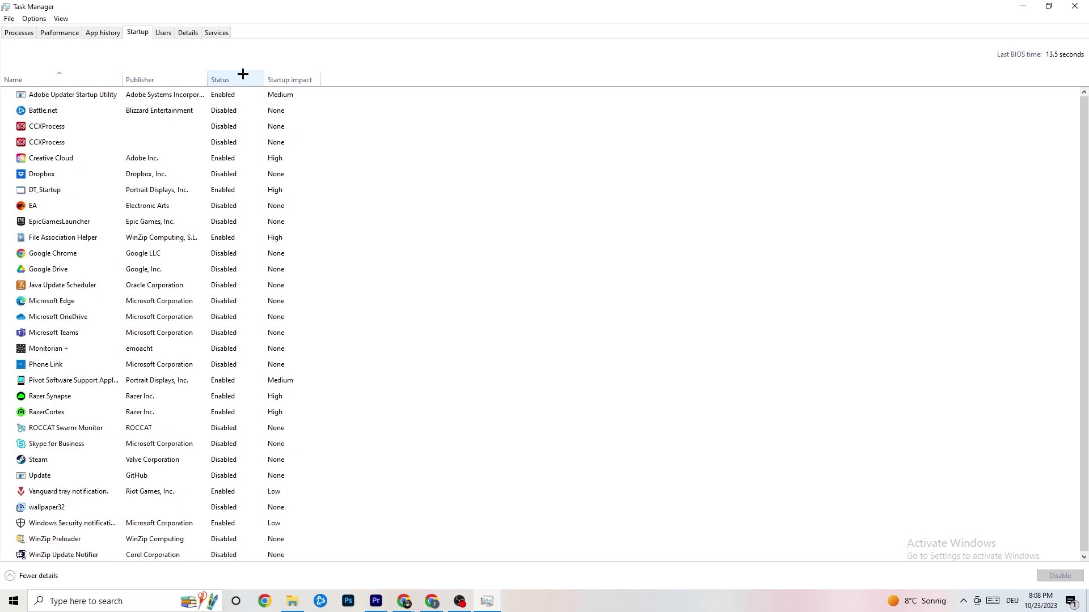
click(229, 99)
right_click(236, 101)
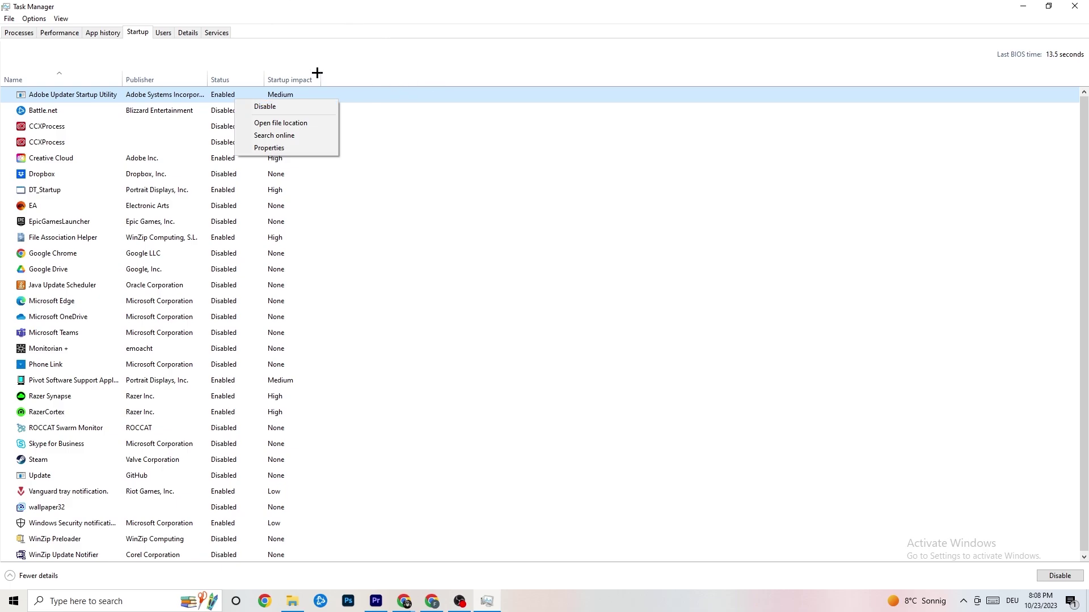
click(408, 1)
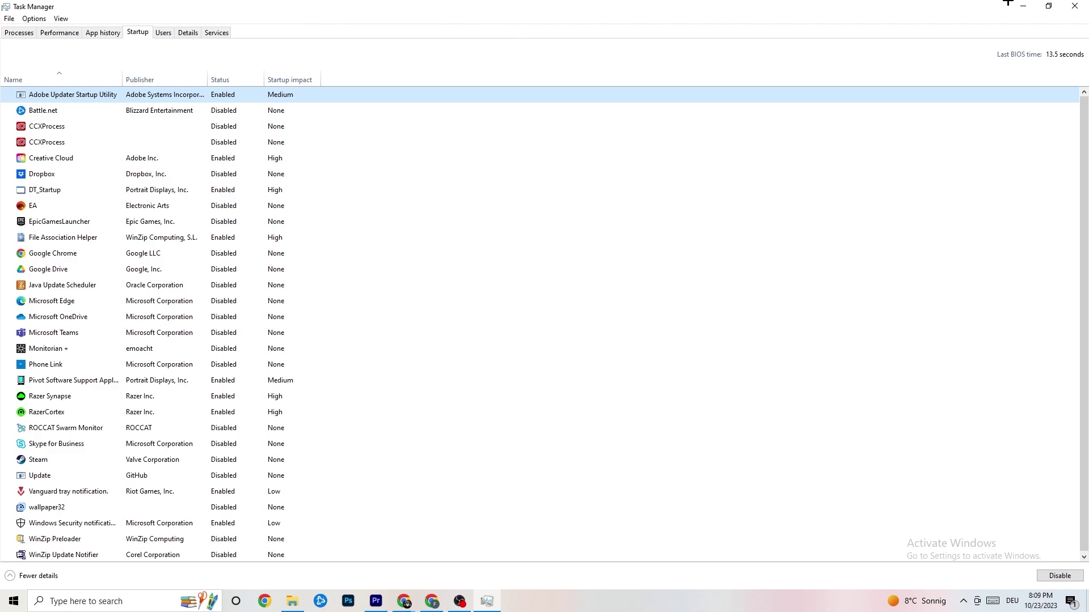
click(1074, 5)
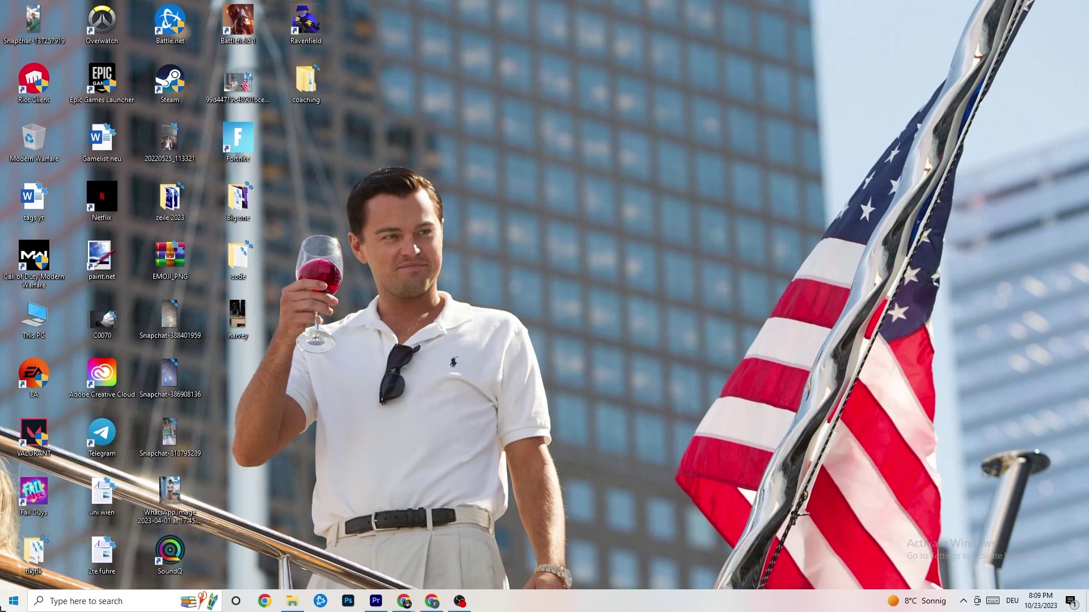
Open Windows Settings and review the System display page, checking the scaling and display resolution choices without changing them
click(14, 601)
click(14, 549)
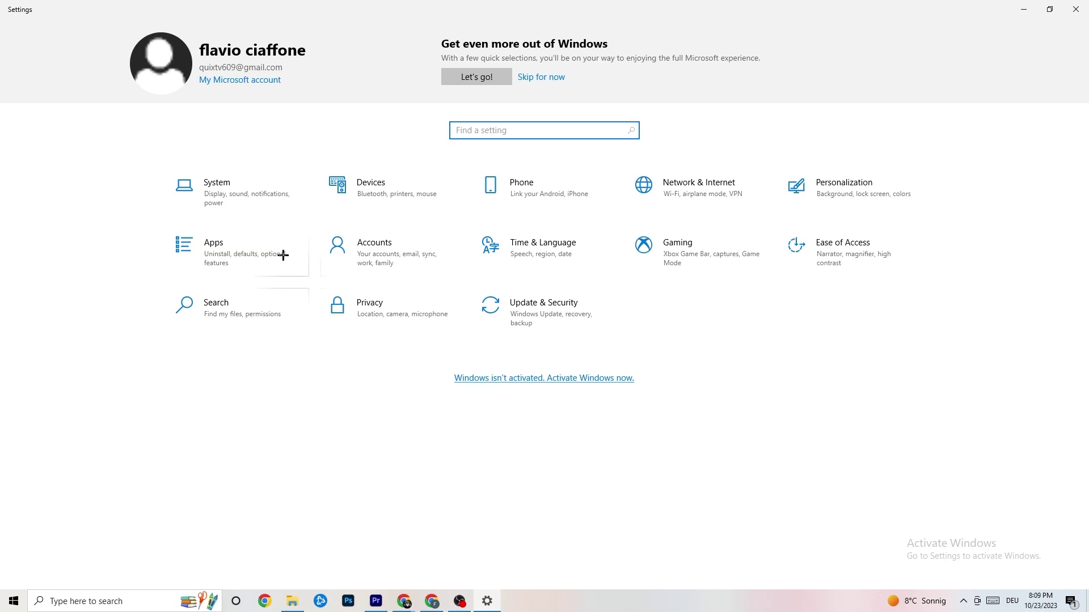
click(256, 195)
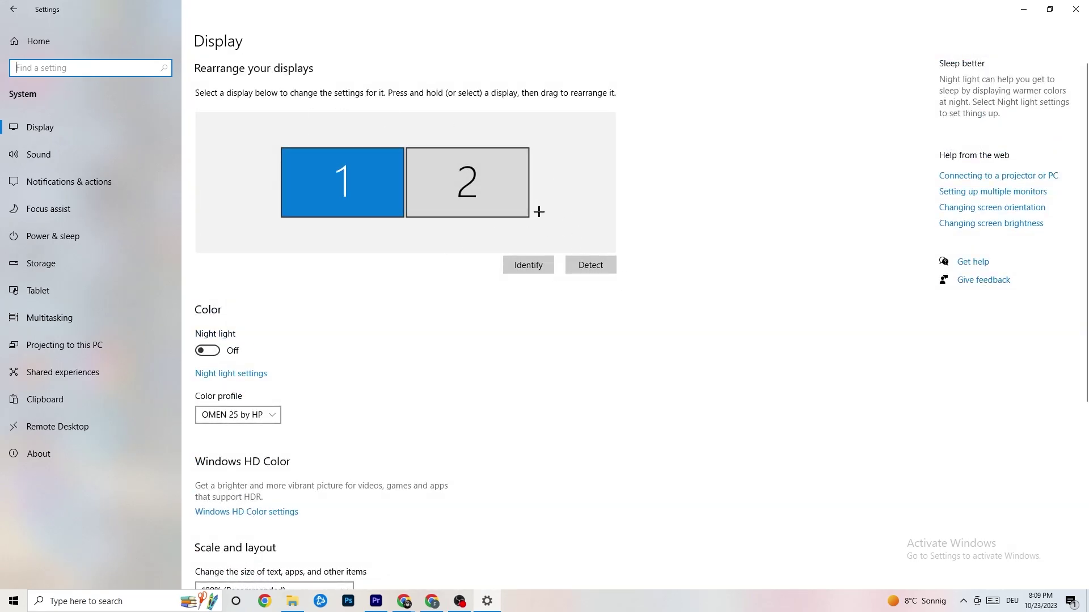
scroll(439, 243, down, 5)
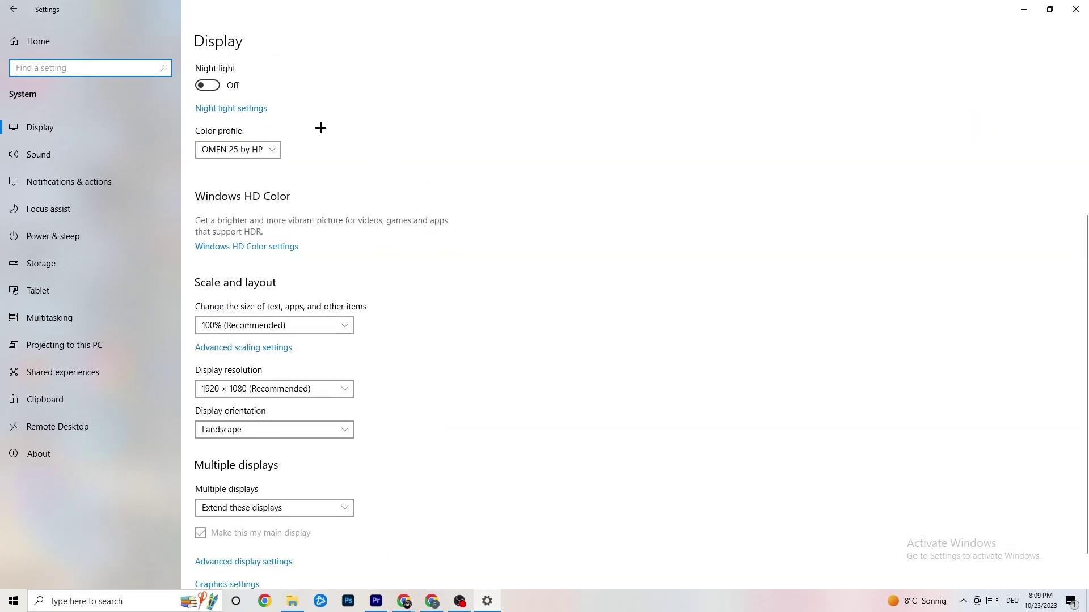
click(345, 327)
click(307, 325)
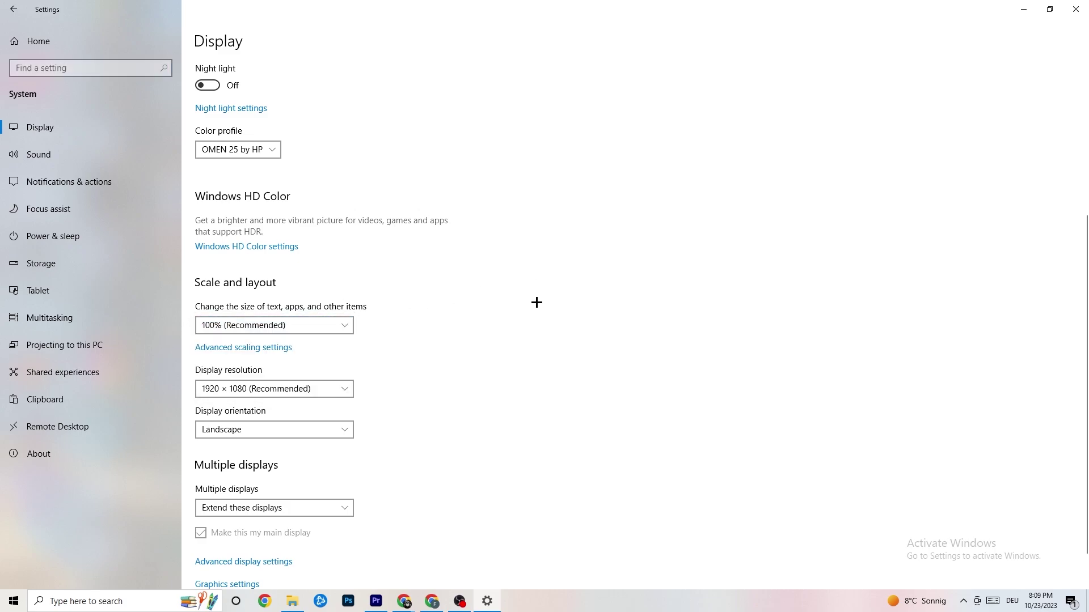
click(330, 389)
click(484, 341)
scroll(467, 330, down, 1)
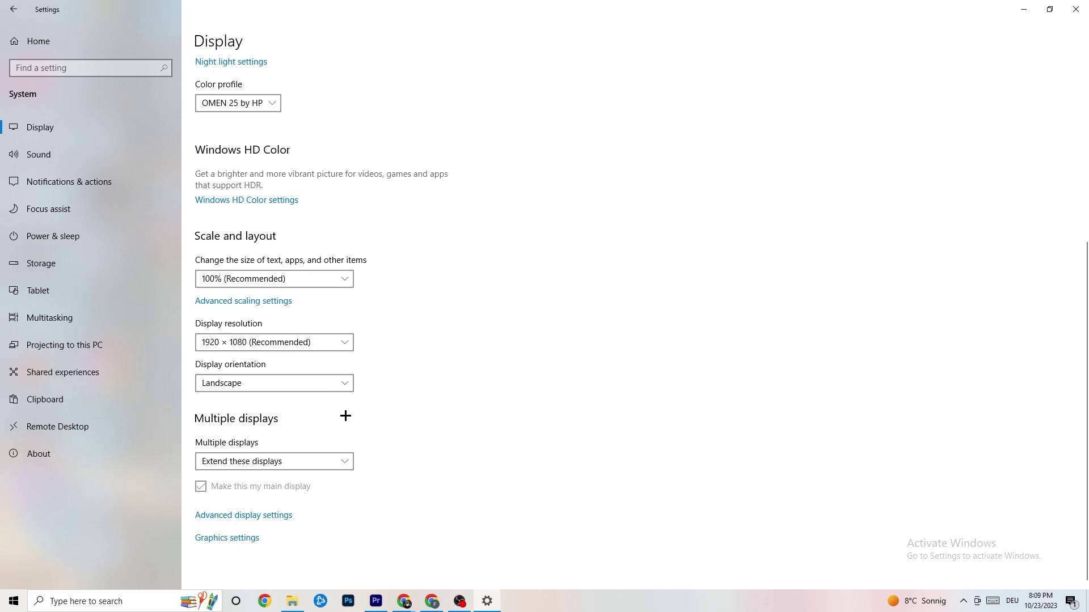
Review the available power plans under the additional power settings of Power & sleep, and close the Power Options window
click(121, 230)
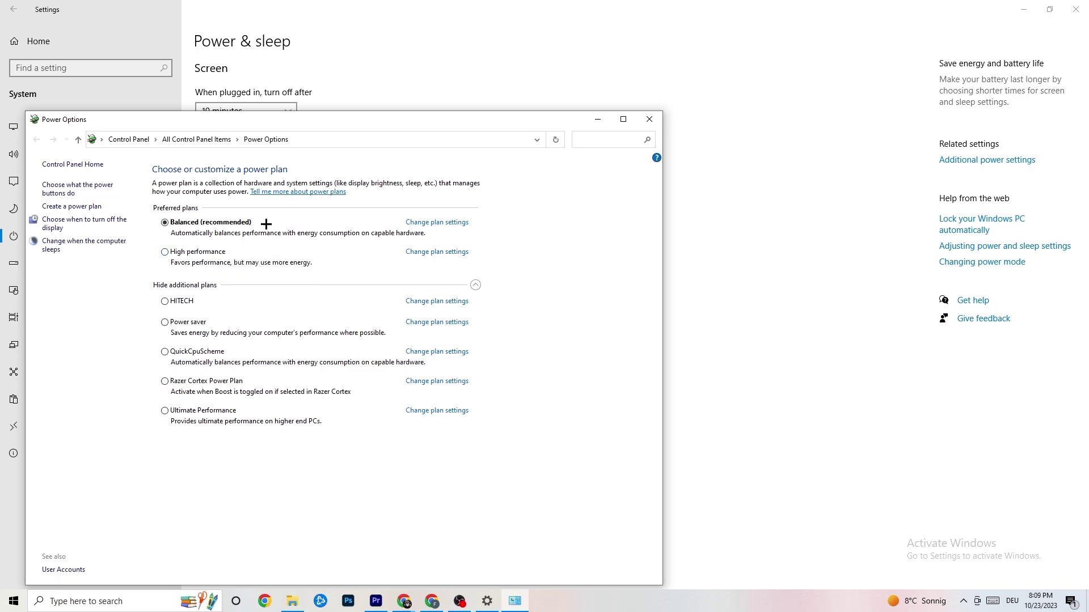
click(649, 121)
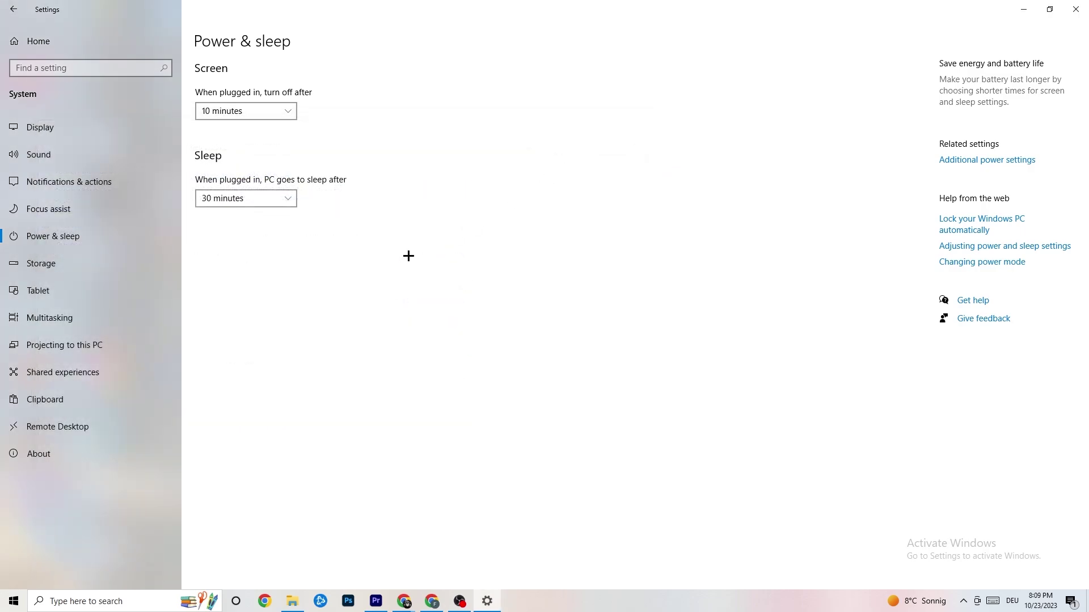
Review the Storage Sense configuration and the choices for how often it runs, keep its schedule, and return to the Storage overview
click(70, 272)
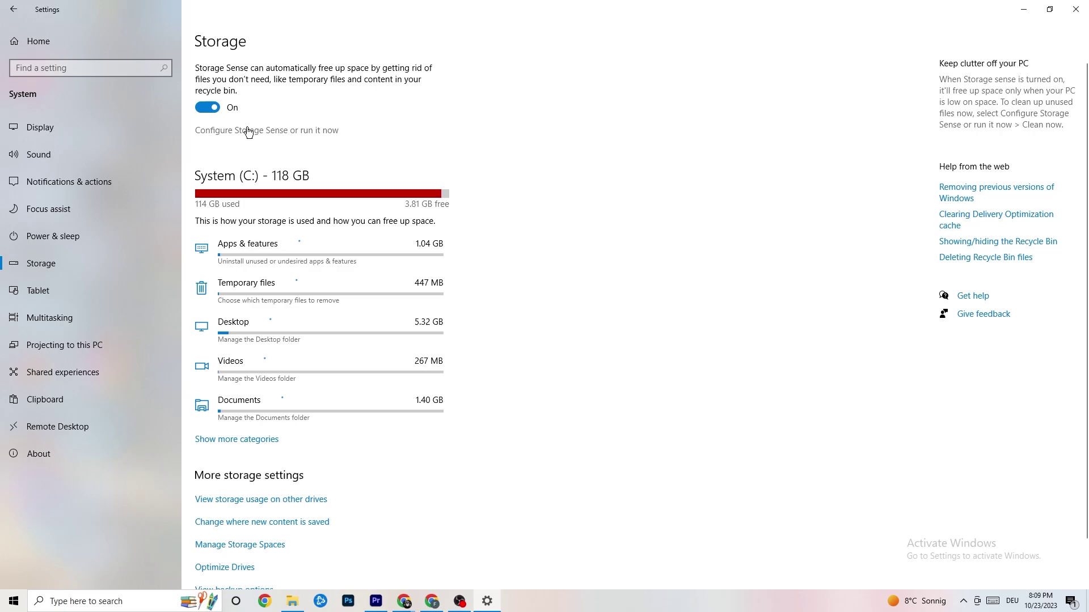
click(309, 130)
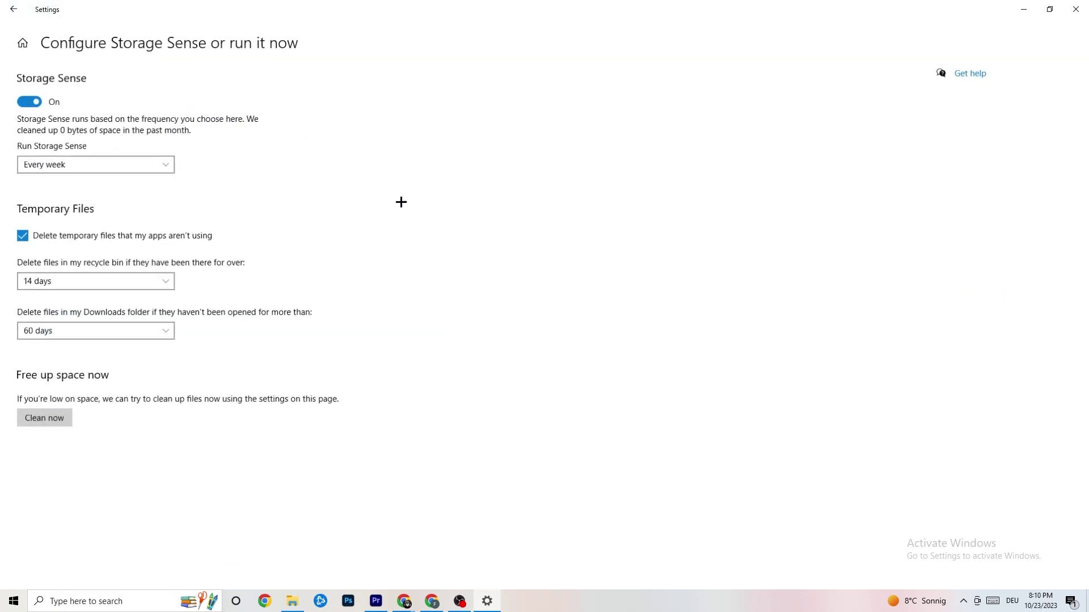
click(151, 166)
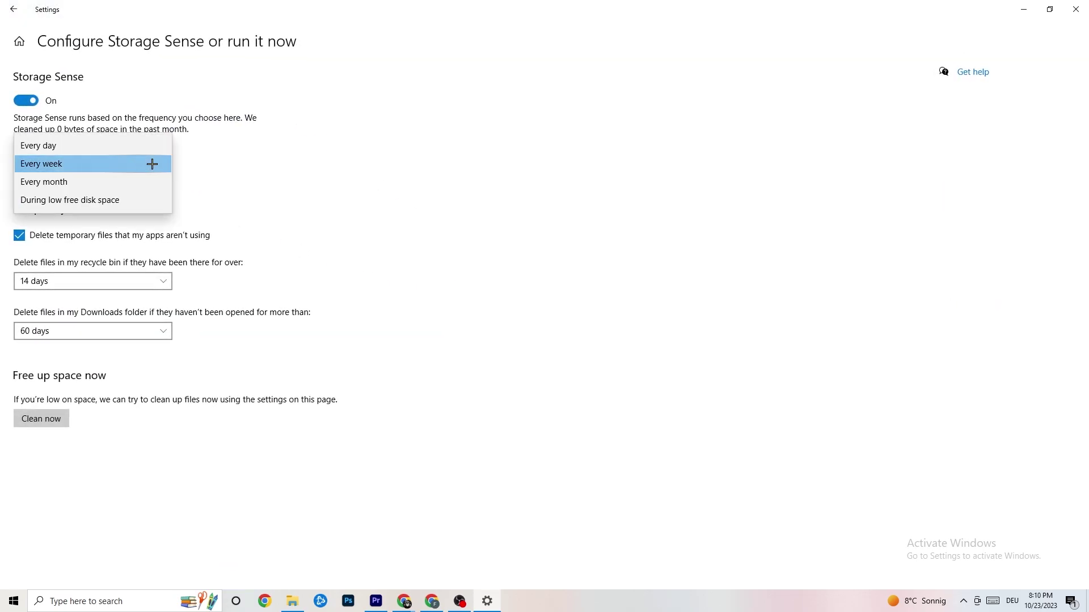
click(338, 163)
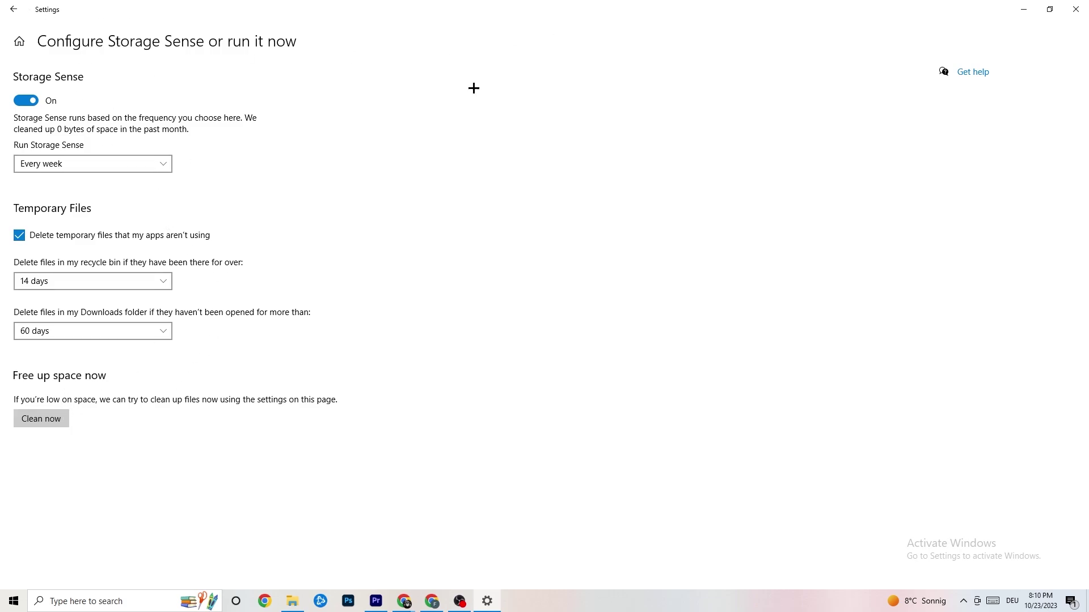
click(17, 12)
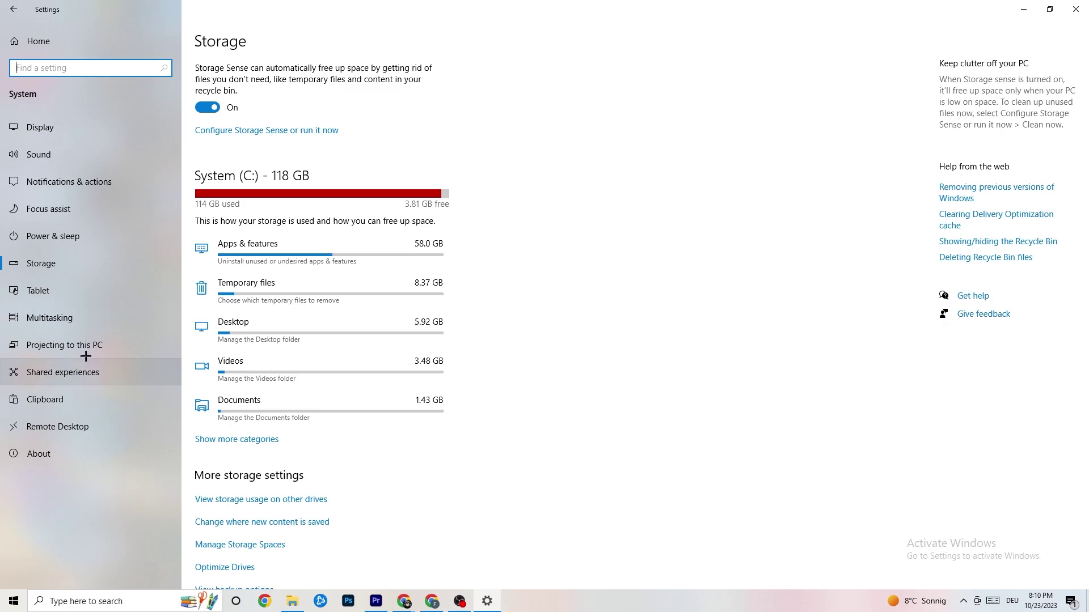
Look through the installed apps list and the default apps settings in the Apps category
click(11, 8)
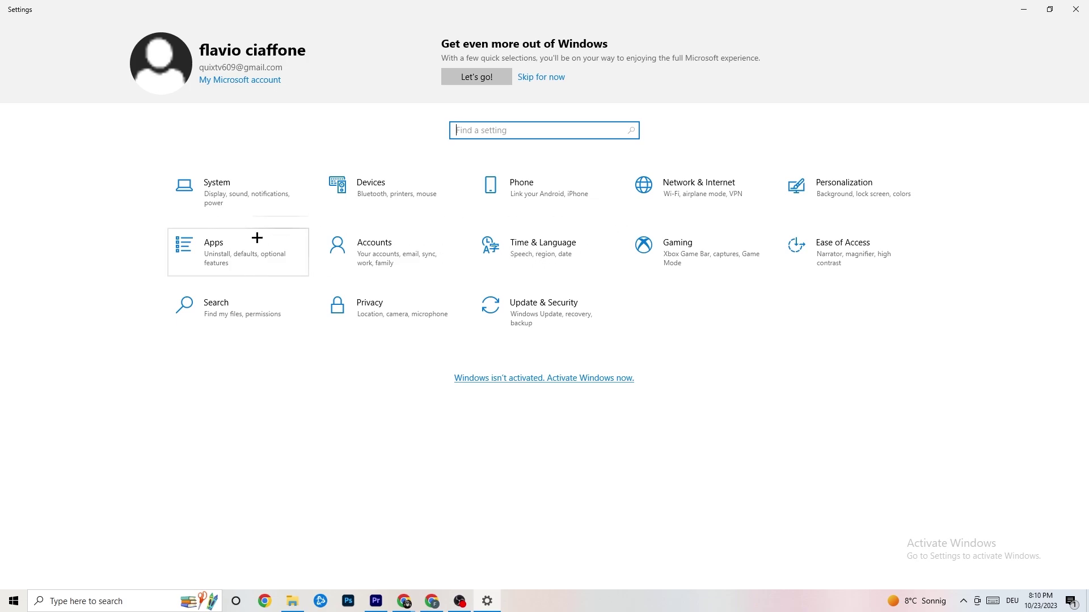
click(242, 250)
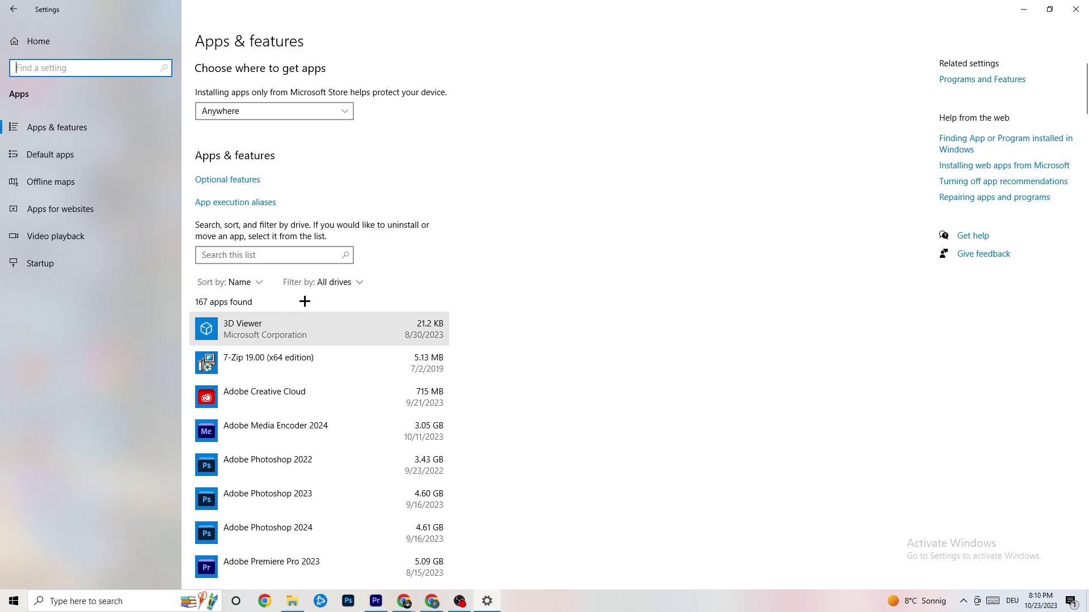
click(85, 155)
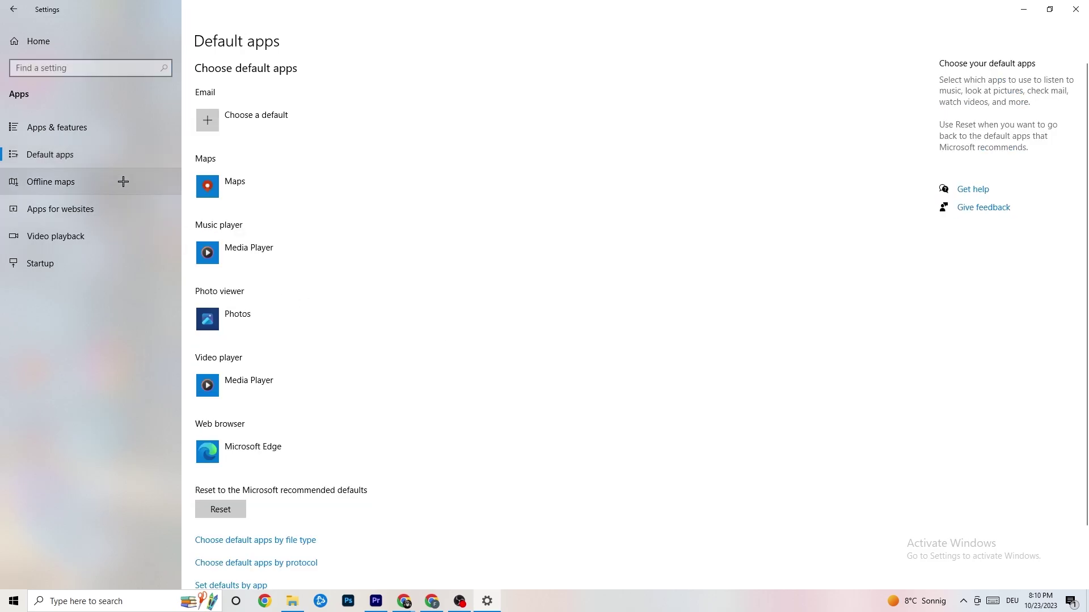
click(97, 132)
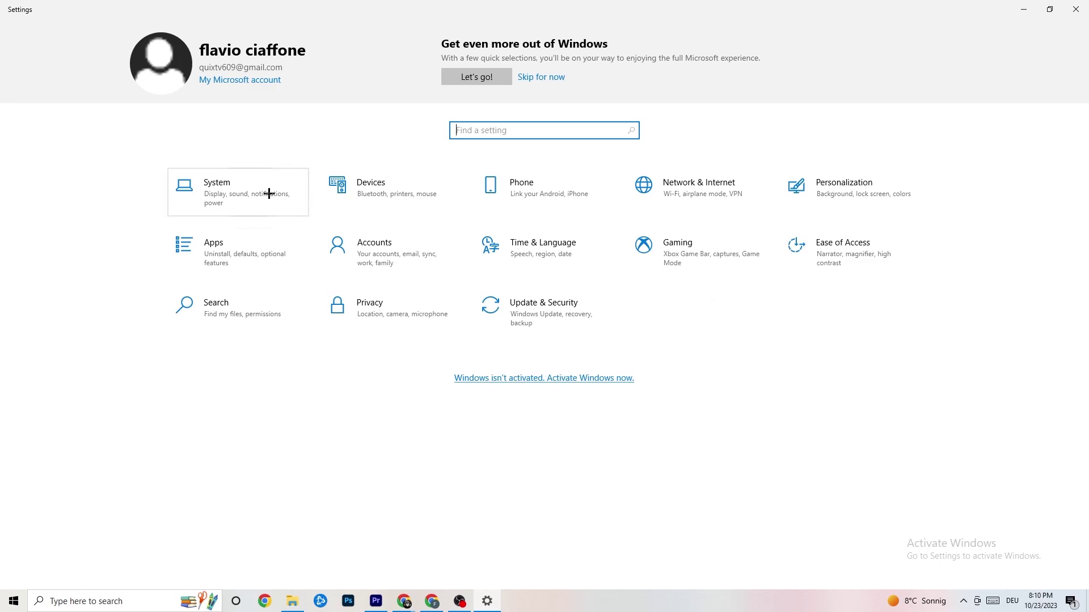
Review the Xbox Game Bar, Captures and Game Mode settings in the Gaming category, and open Update & Security
click(697, 269)
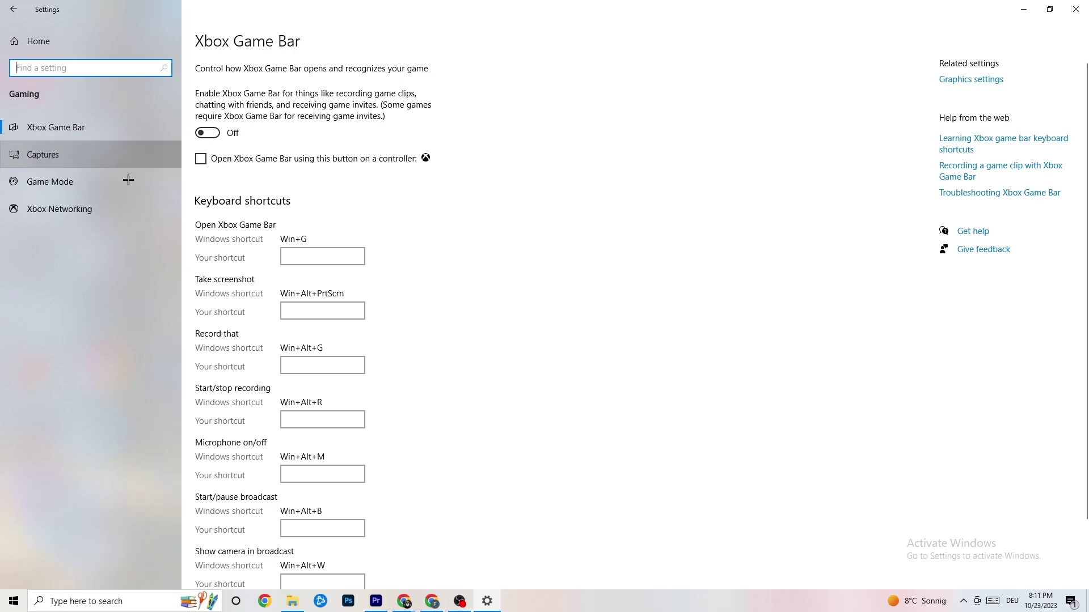
click(105, 154)
scroll(380, 241, down, 3)
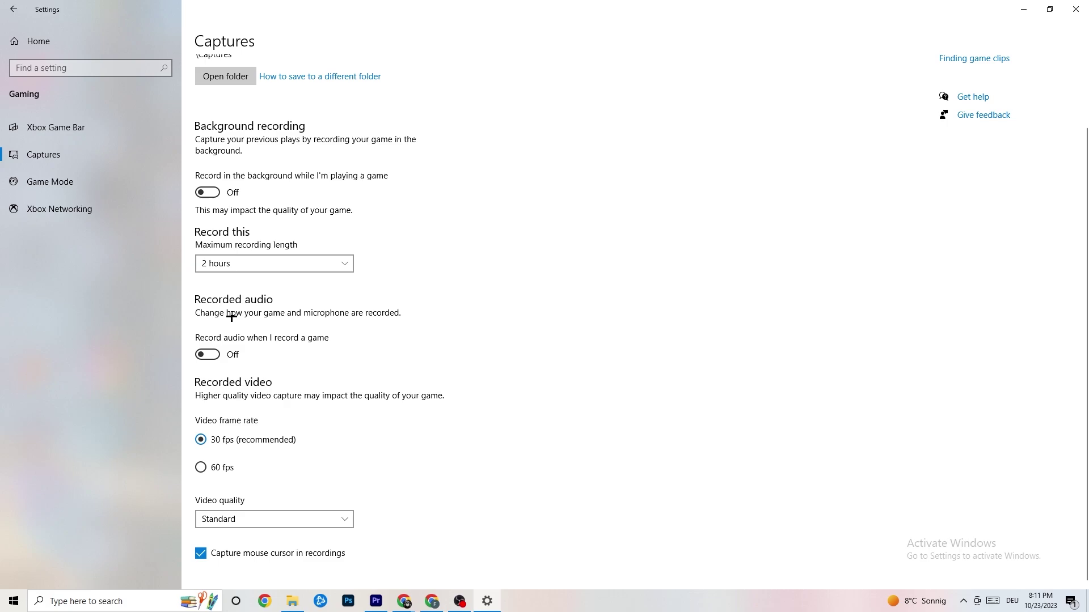
click(72, 179)
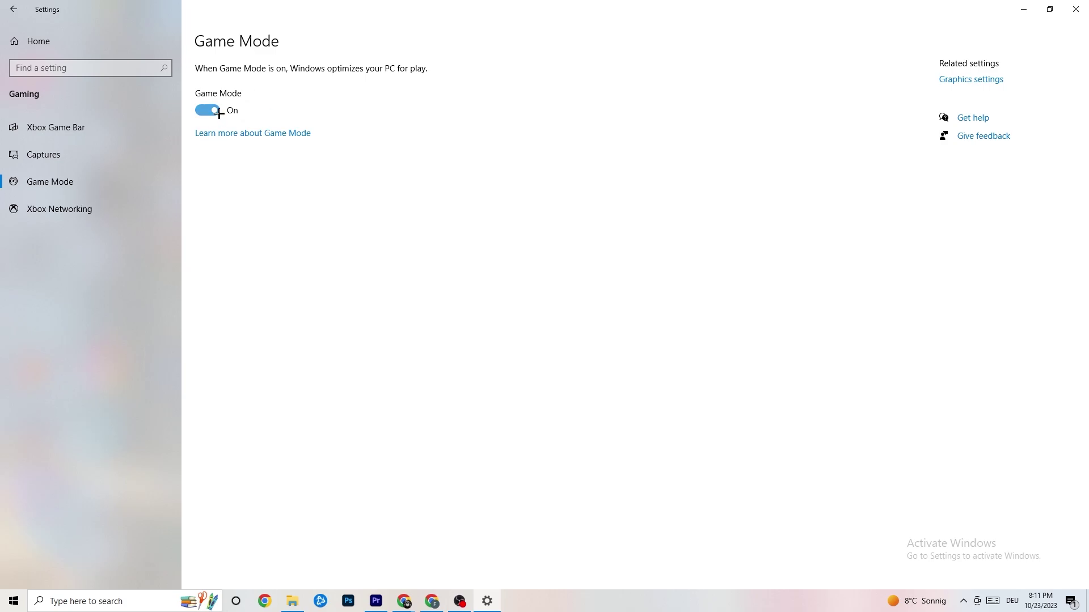
click(14, 9)
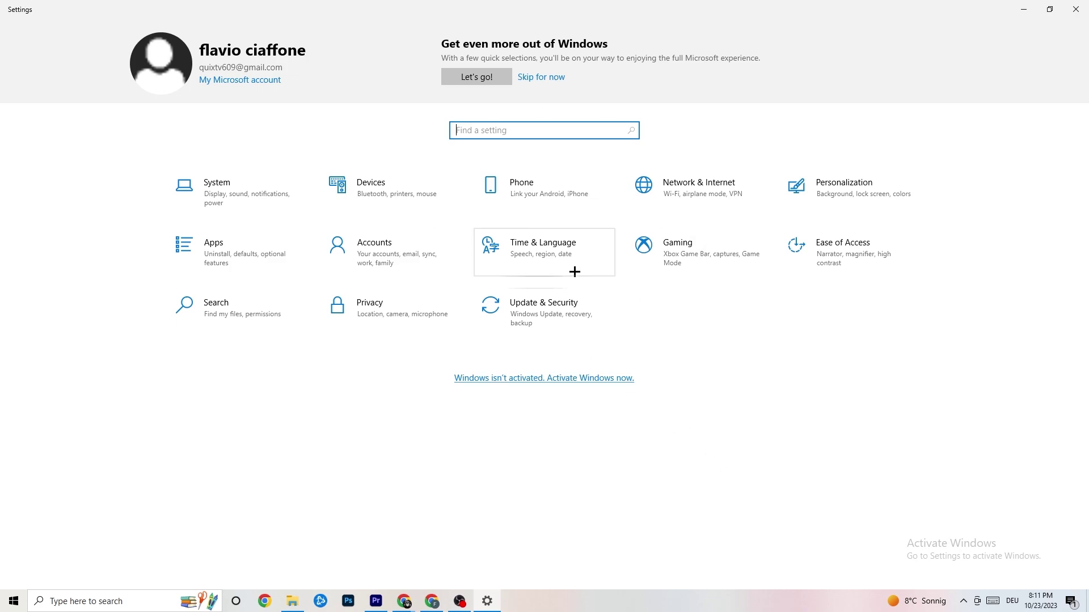
click(552, 307)
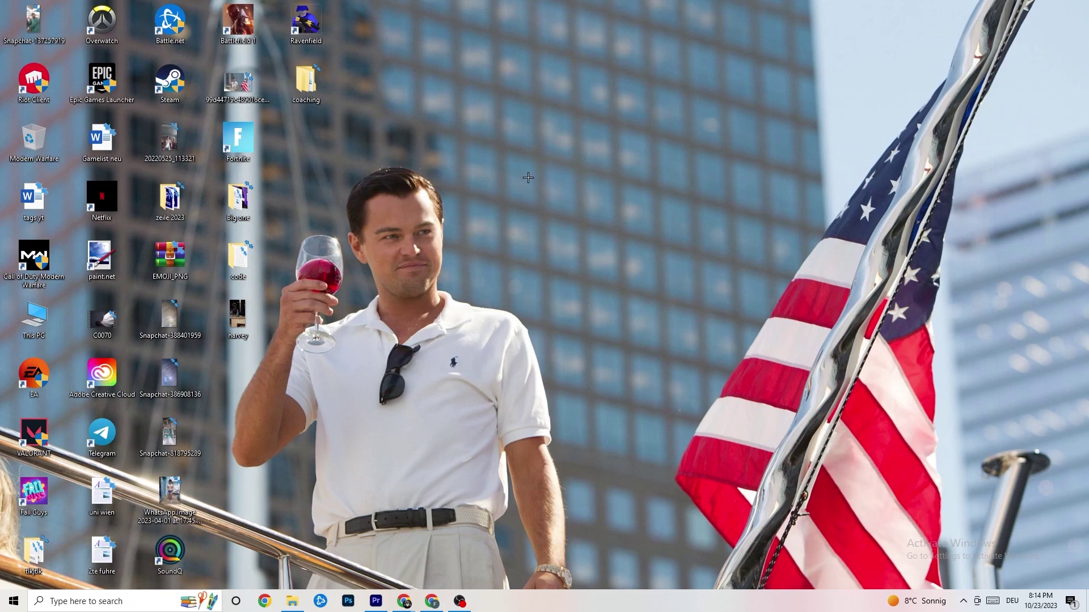
Open NVIDIA Control Panel from the desktop and examine the image setting options with preview, including the performance or quality preference
right_click(488, 147)
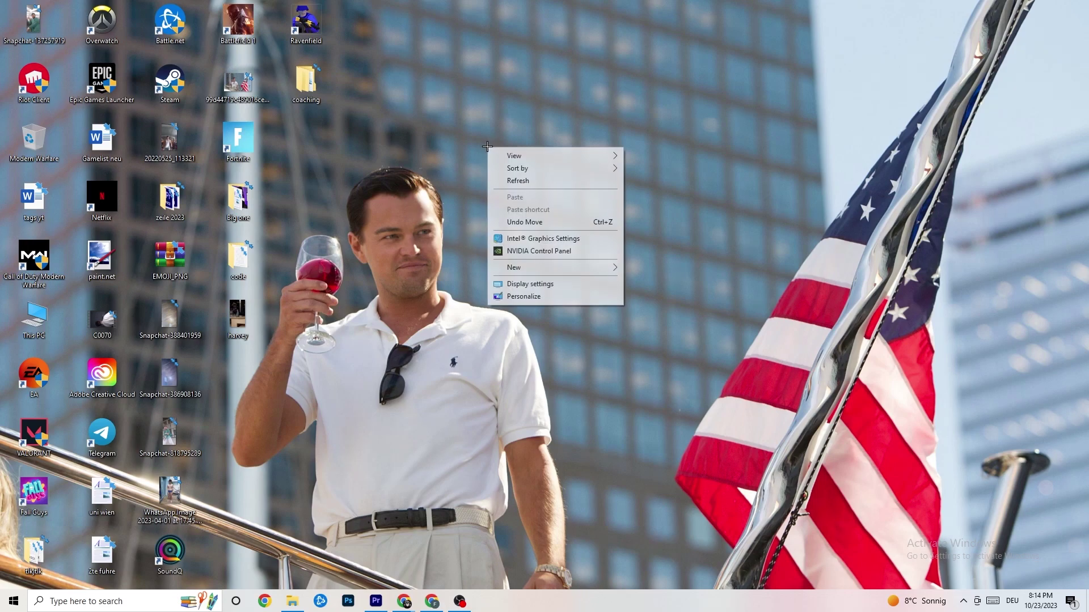
click(526, 253)
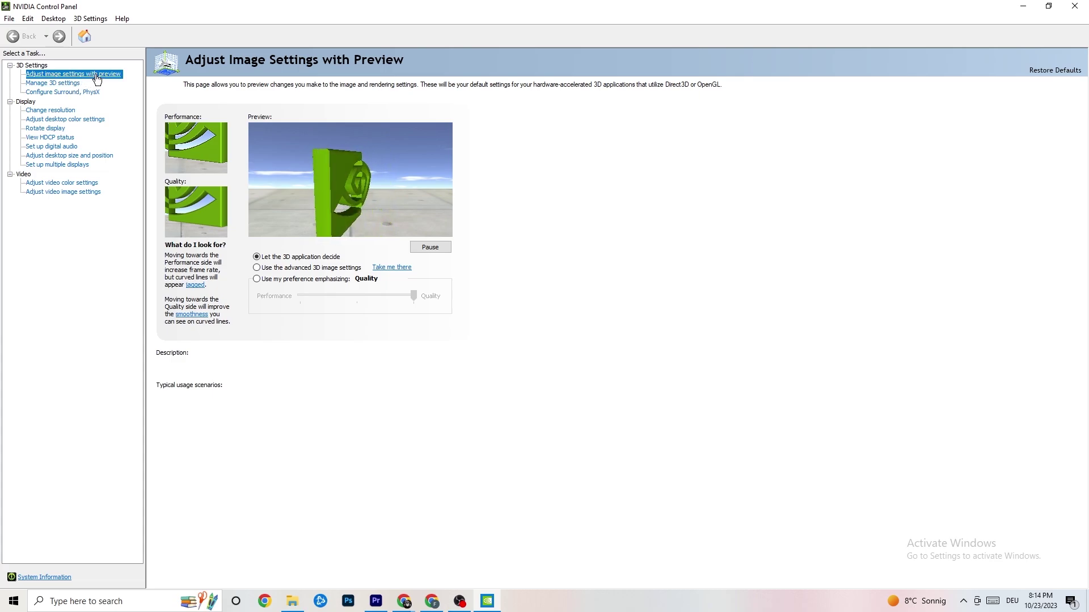
mouse_move(286, 262)
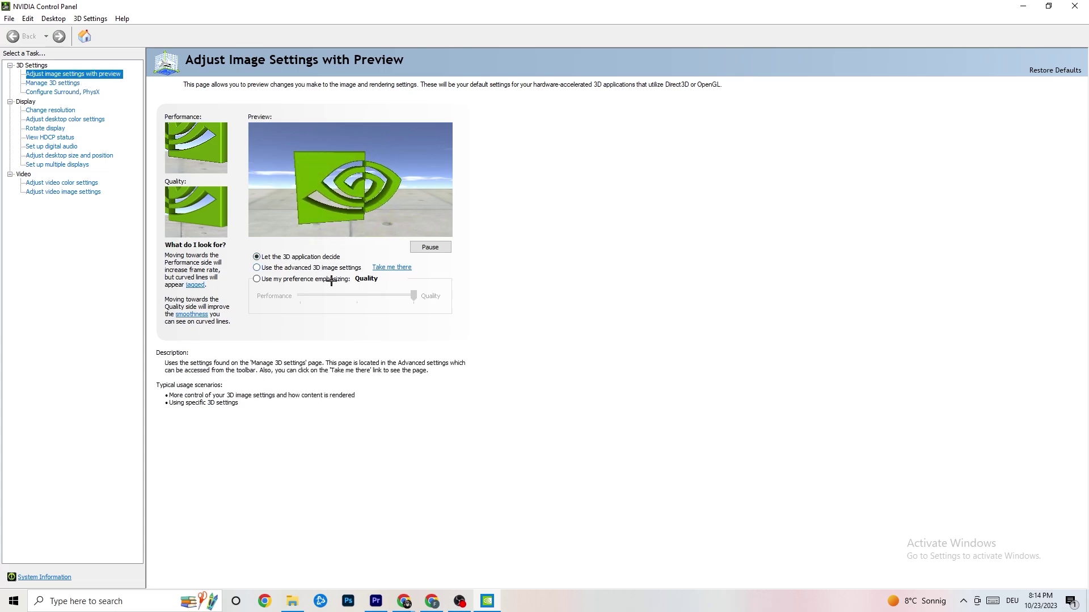
mouse_move(297, 296)
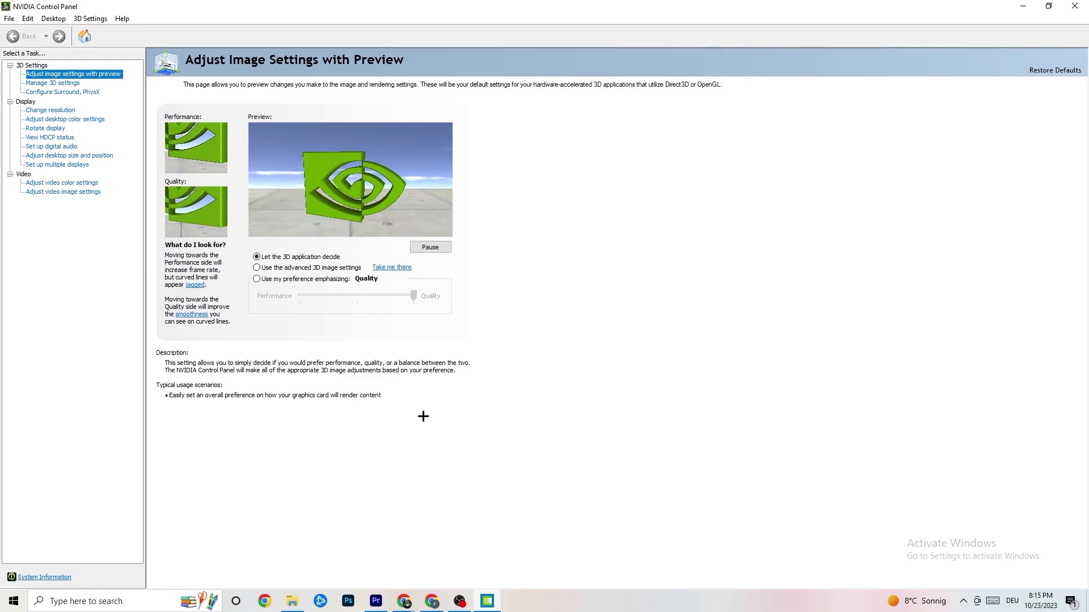
Examine the resolution and refresh rate settings for the display in NVIDIA Control Panel, and close it
click(48, 111)
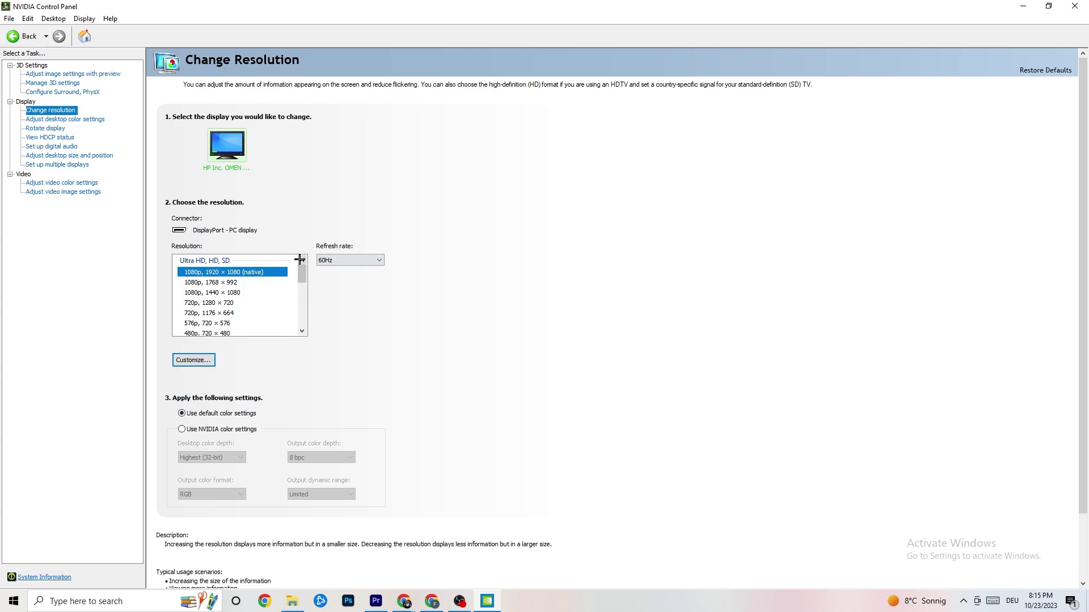
scroll(301, 272, down, 1)
scroll(302, 272, up, 1)
key(alt+F4)
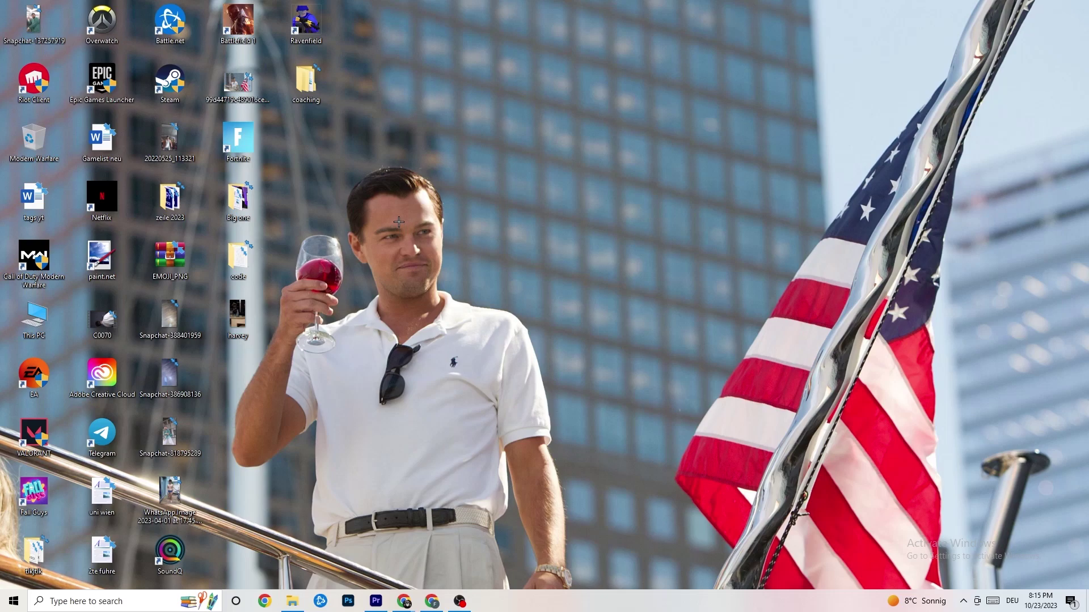
View the computer's power choices, including Restart, and dismiss them without choosing one
click(14, 601)
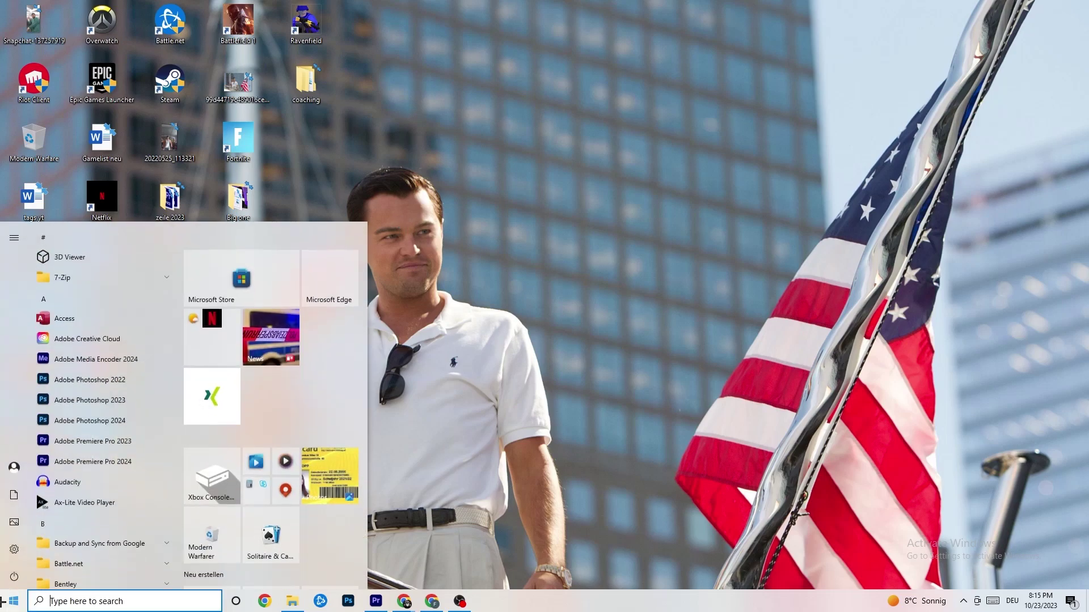
click(16, 576)
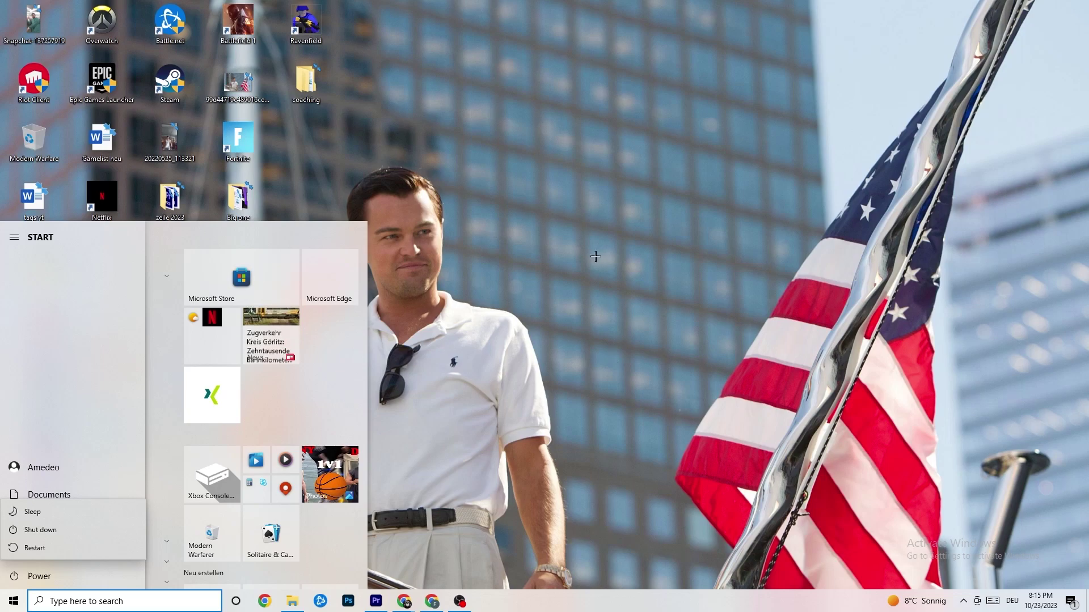
key(Escape)
key(Escape)
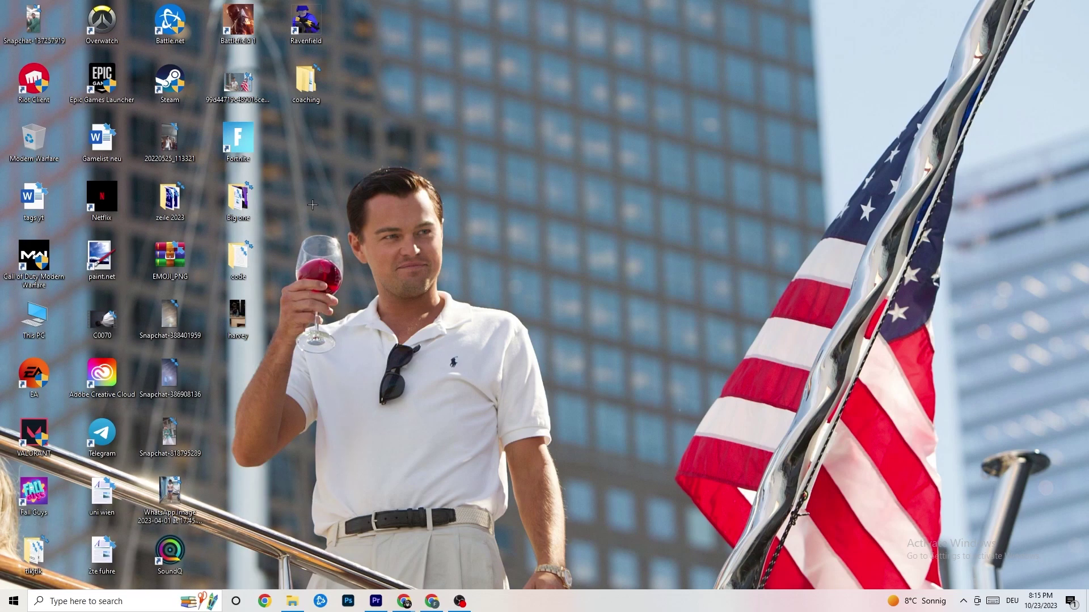